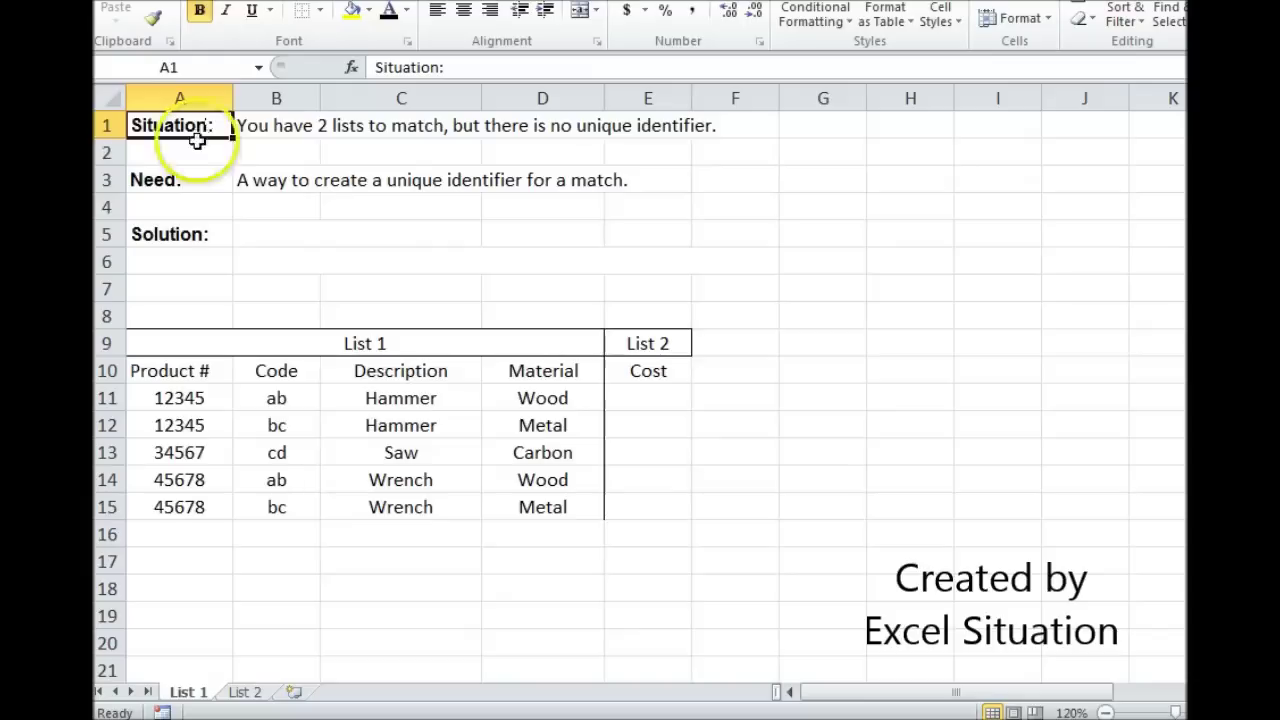
Check the Need: note on List 1, then view List 2's Product #, Code and Cost table.
click(180, 181)
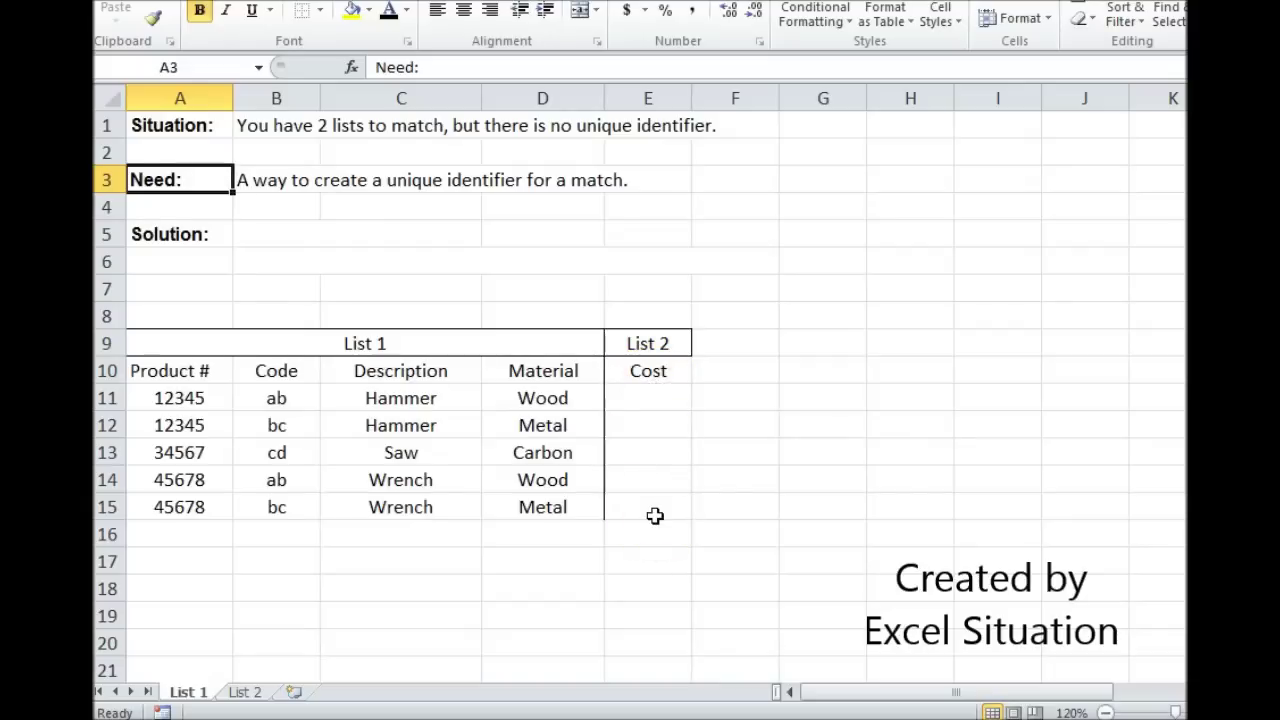
click(248, 694)
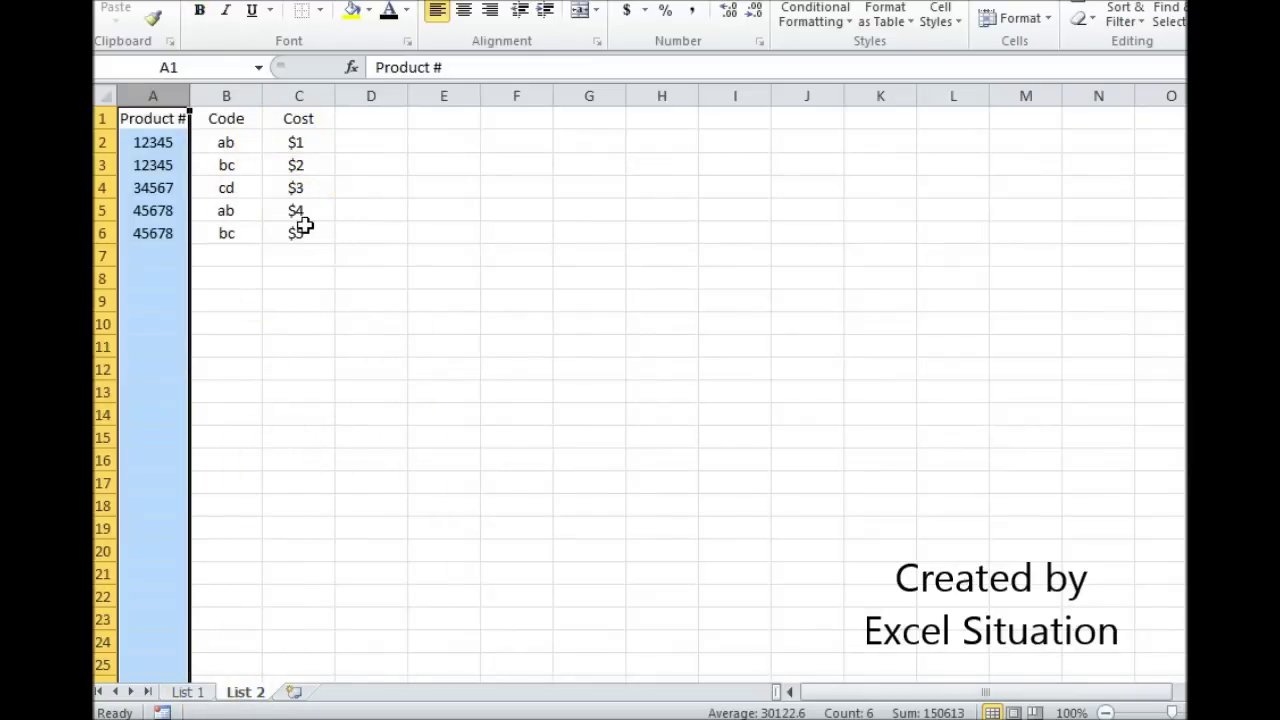
Return to List 1 to see its product table with the empty Cost column.
click(187, 692)
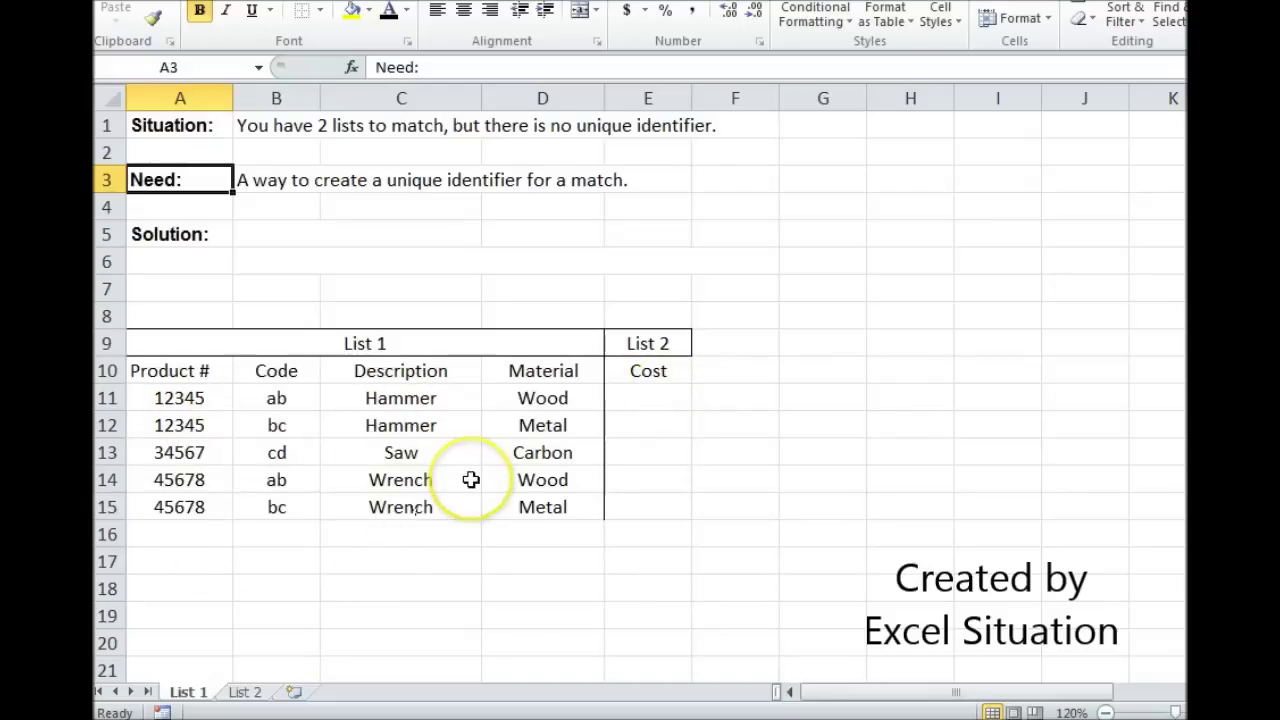
Walk through List 1's Product # values in A11:A15 and Code values in B11:B15.
click(192, 398)
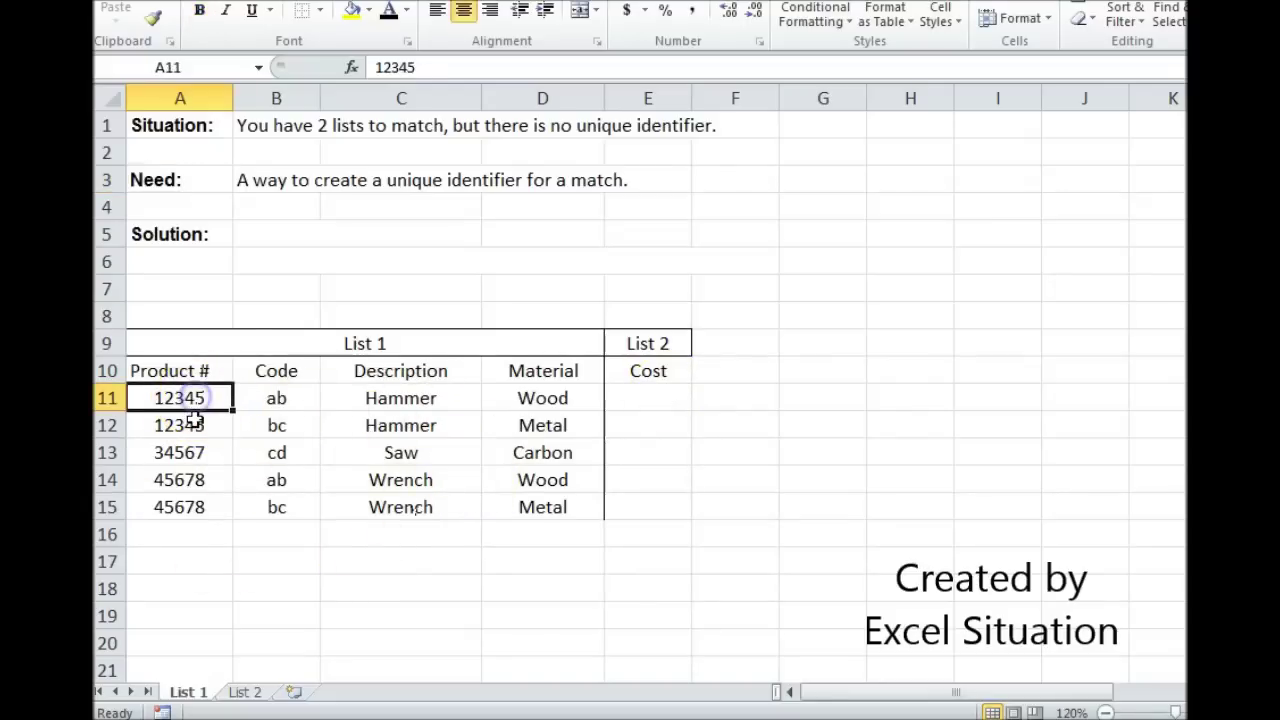
click(195, 420)
click(195, 484)
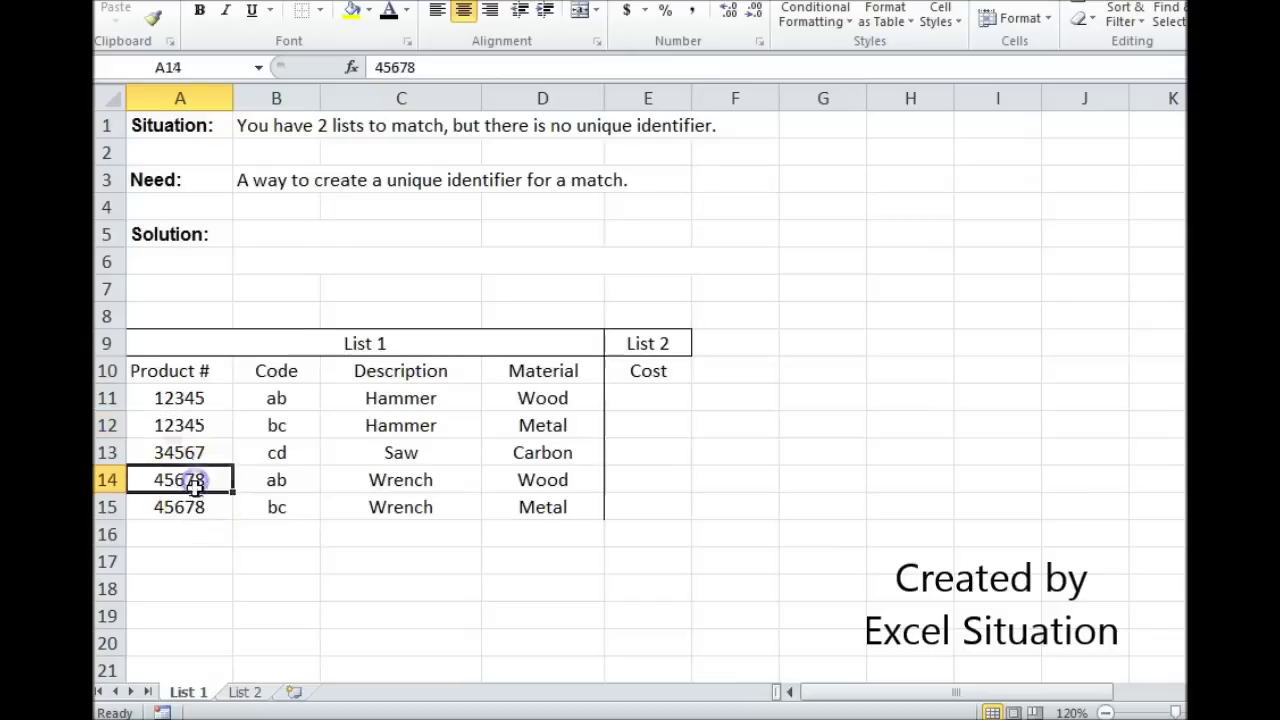
click(195, 507)
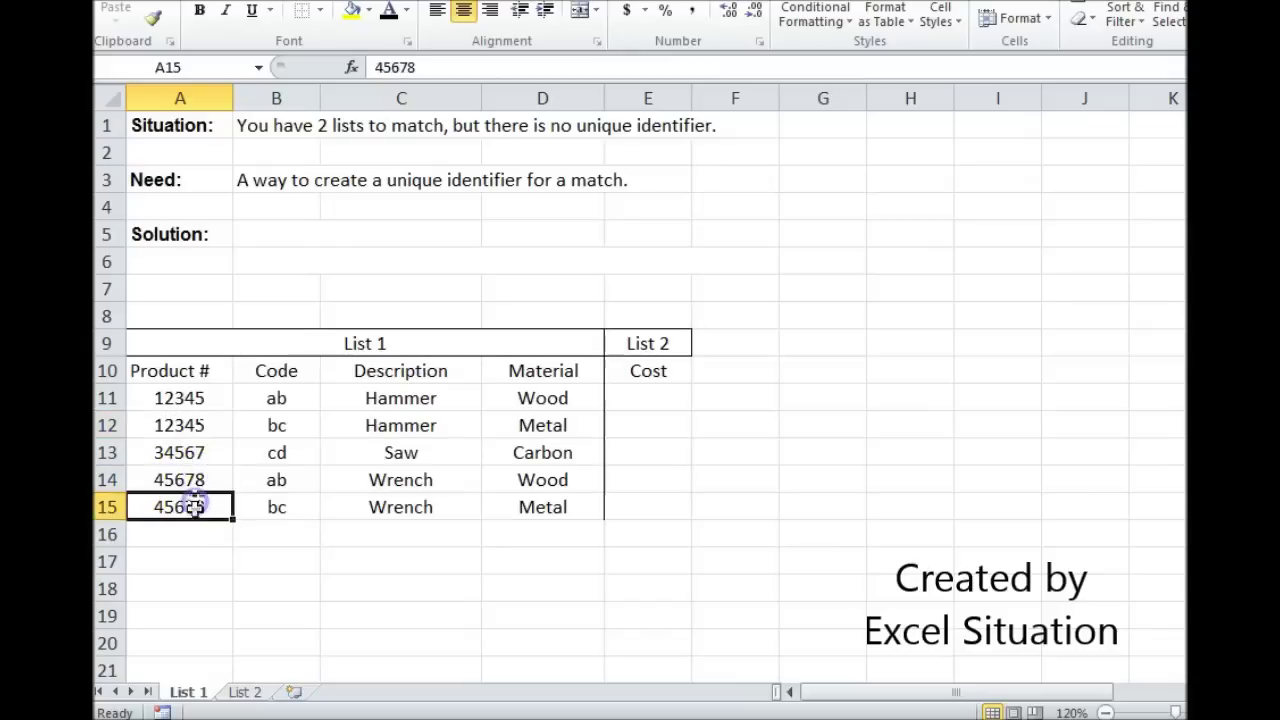
click(281, 396)
click(284, 427)
click(284, 452)
click(280, 481)
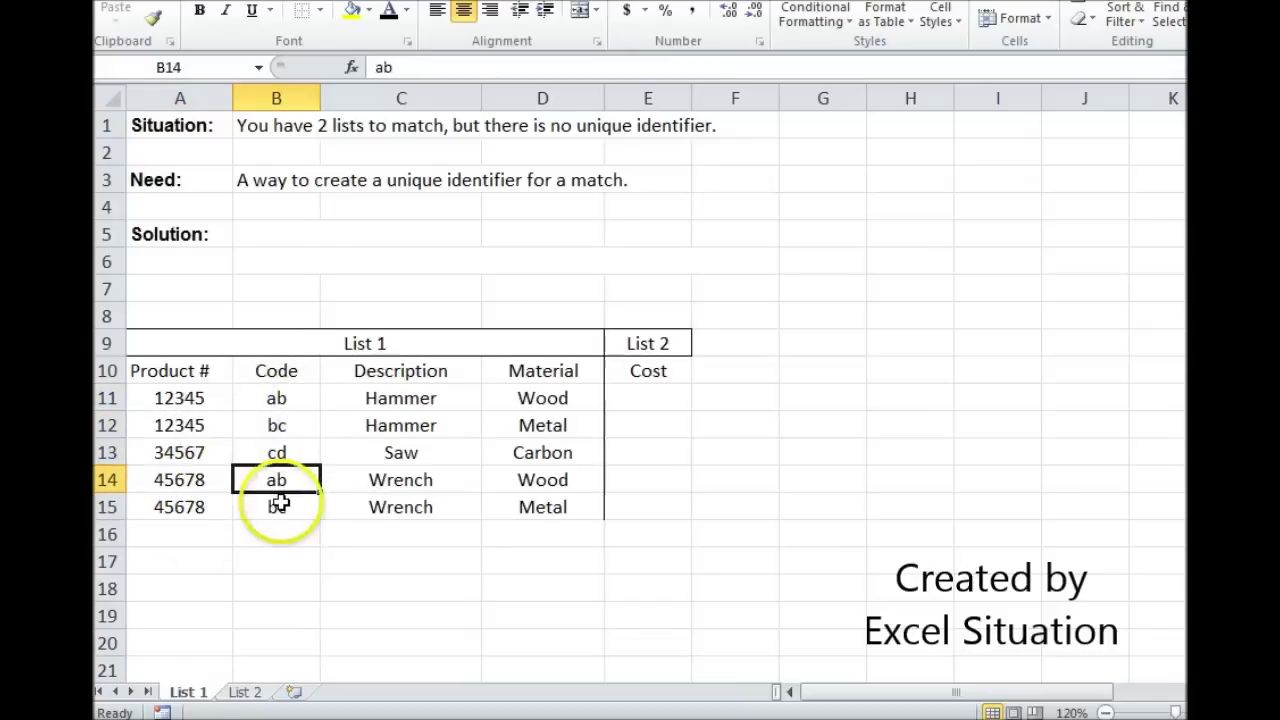
click(280, 505)
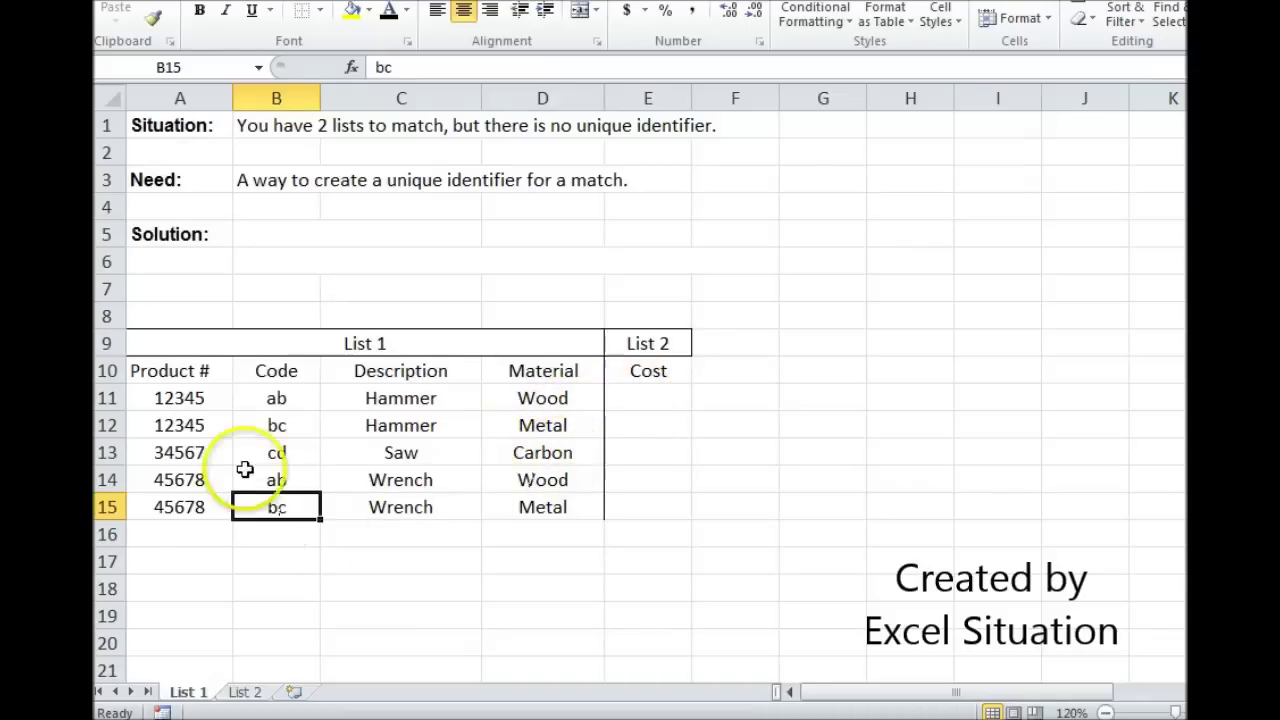
Step across row 11: Product # 12345, Code ab, Description Hammer, Material Wood.
click(174, 399)
click(279, 397)
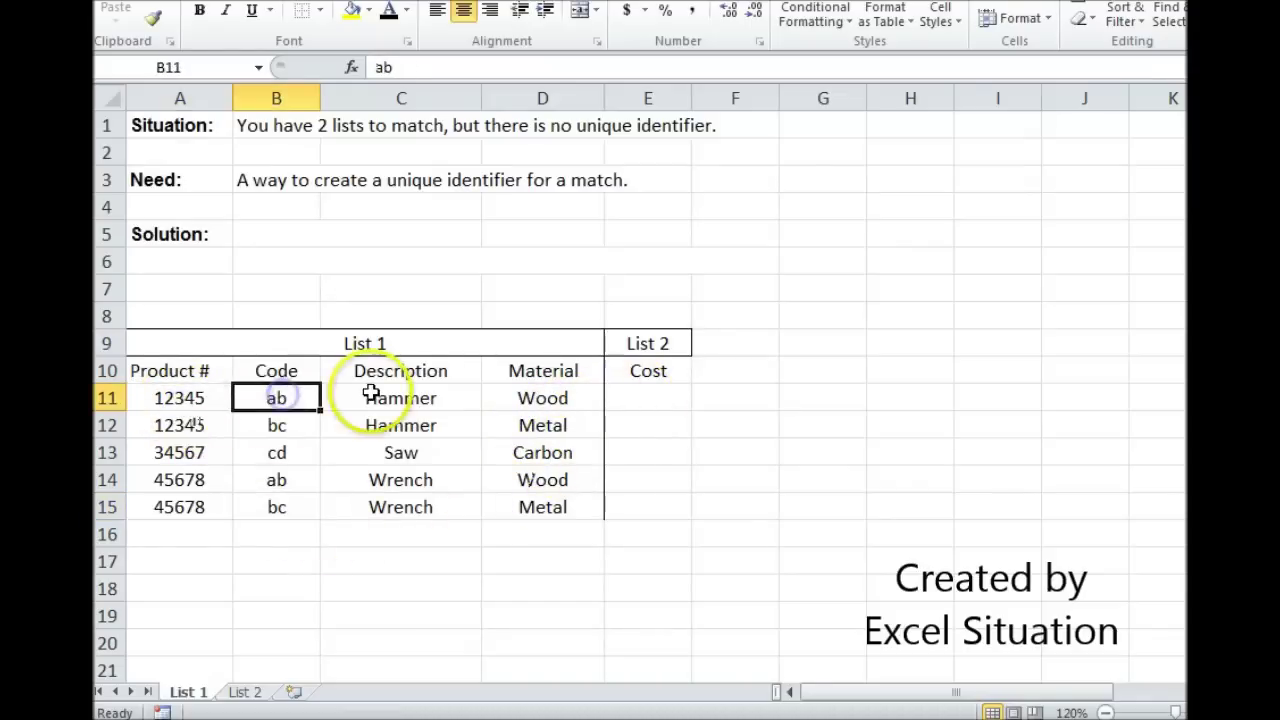
click(420, 397)
click(534, 399)
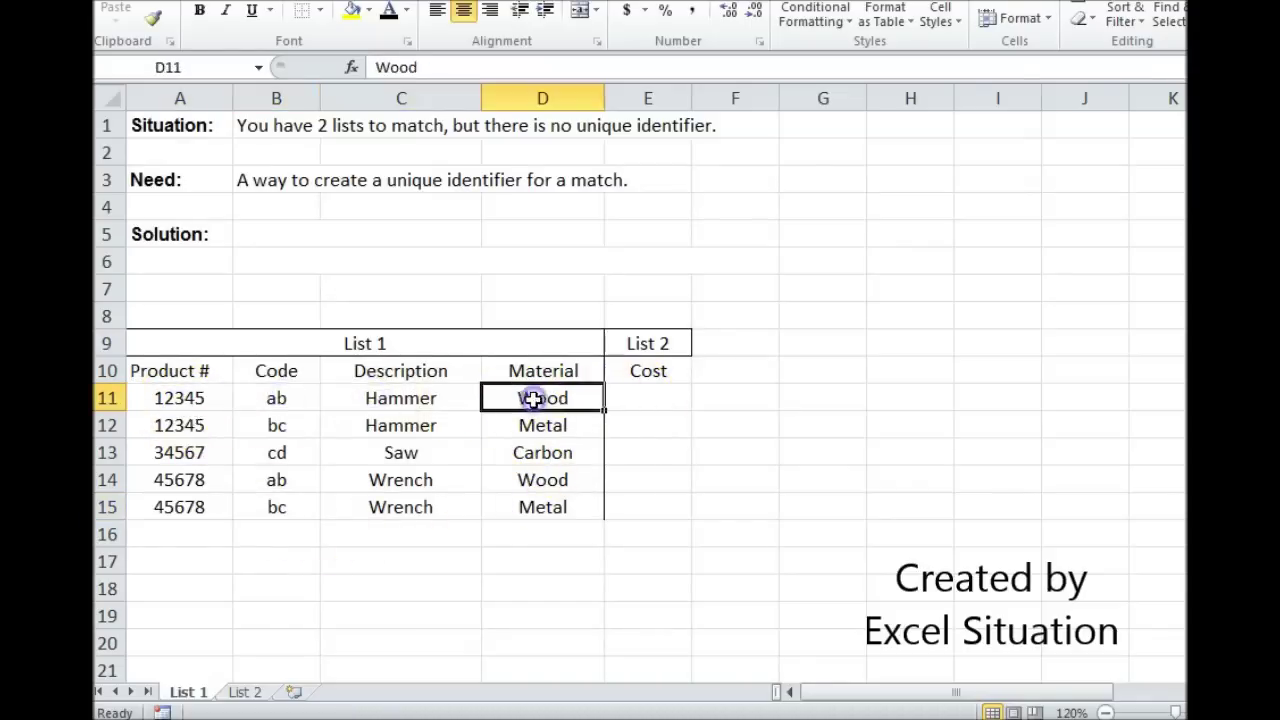
click(165, 398)
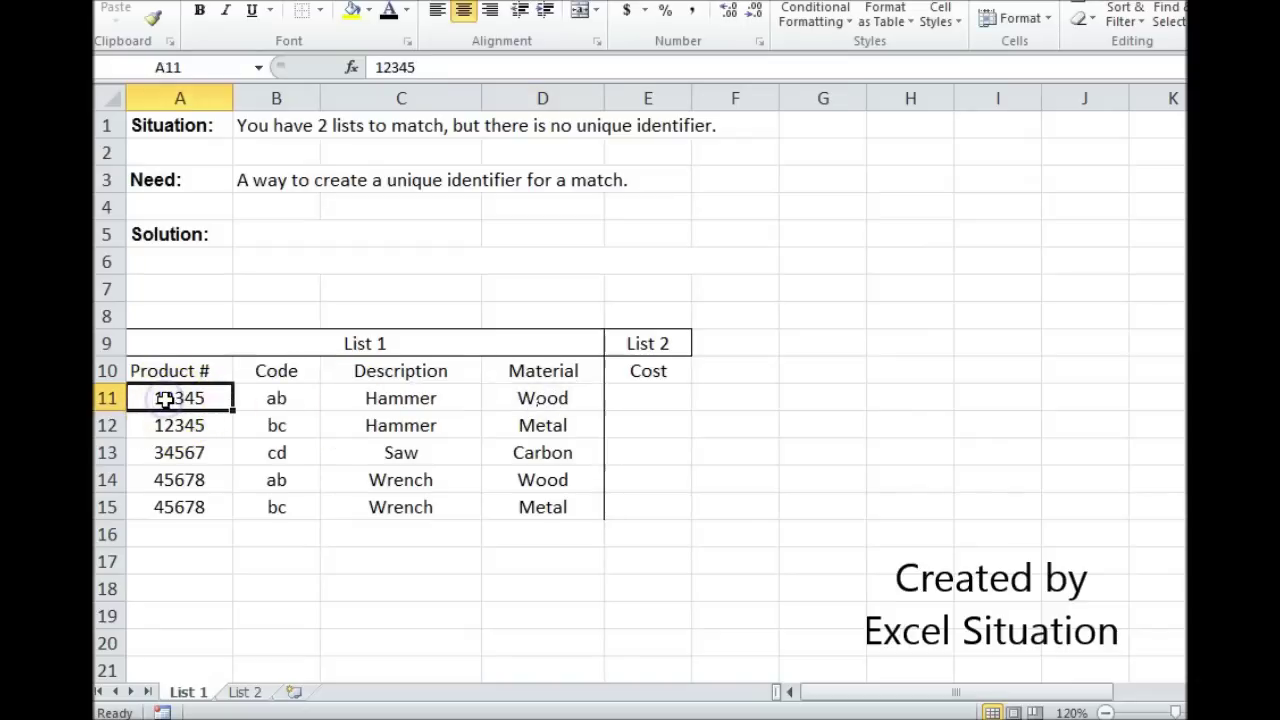
click(300, 397)
click(337, 397)
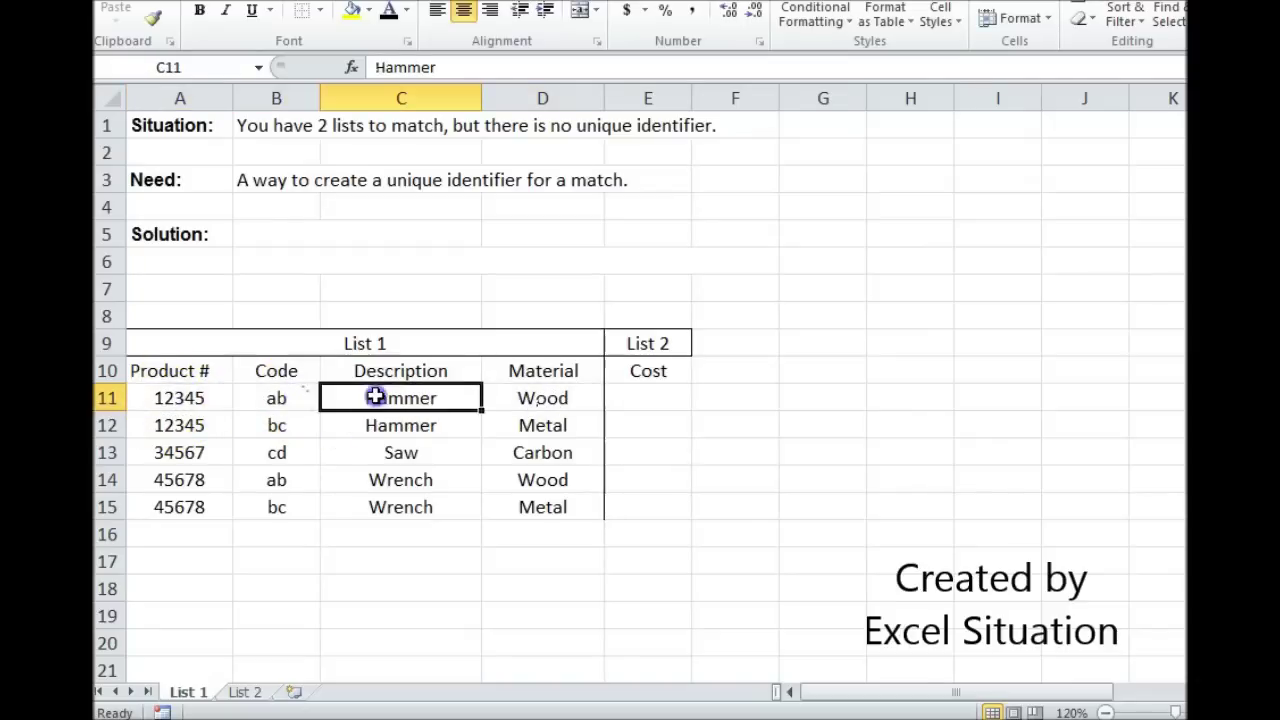
click(518, 399)
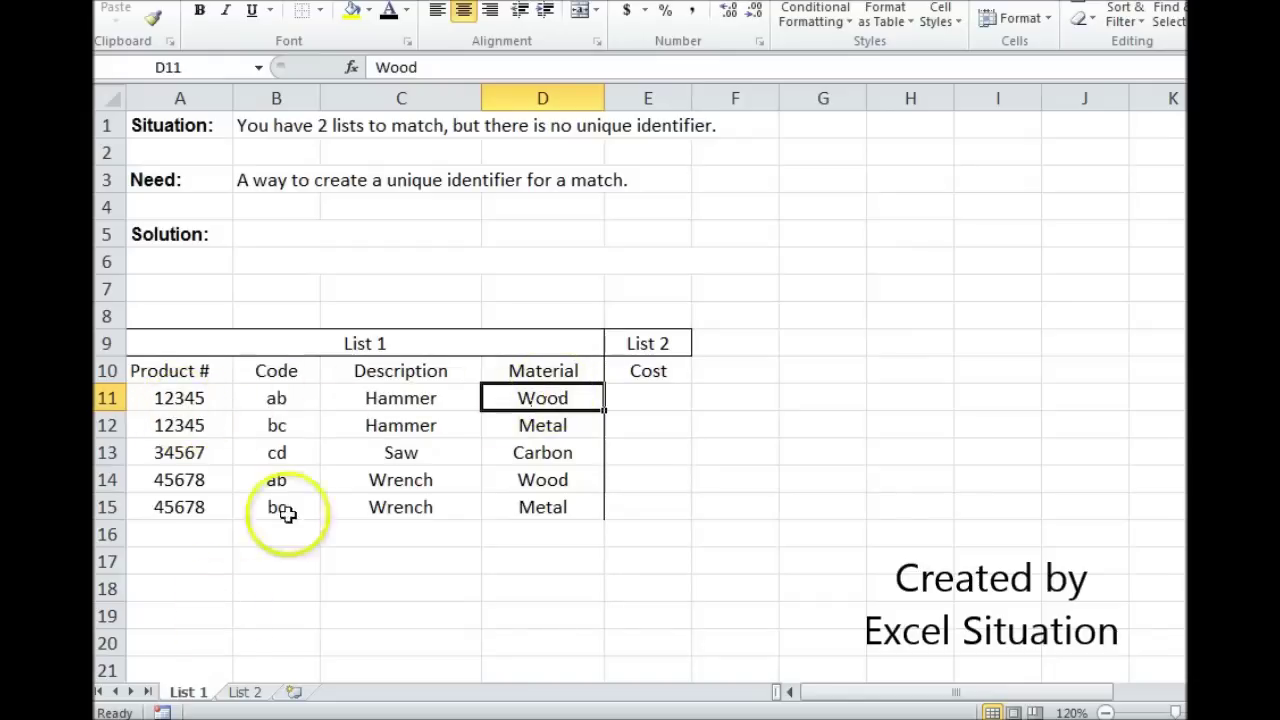
click(178, 398)
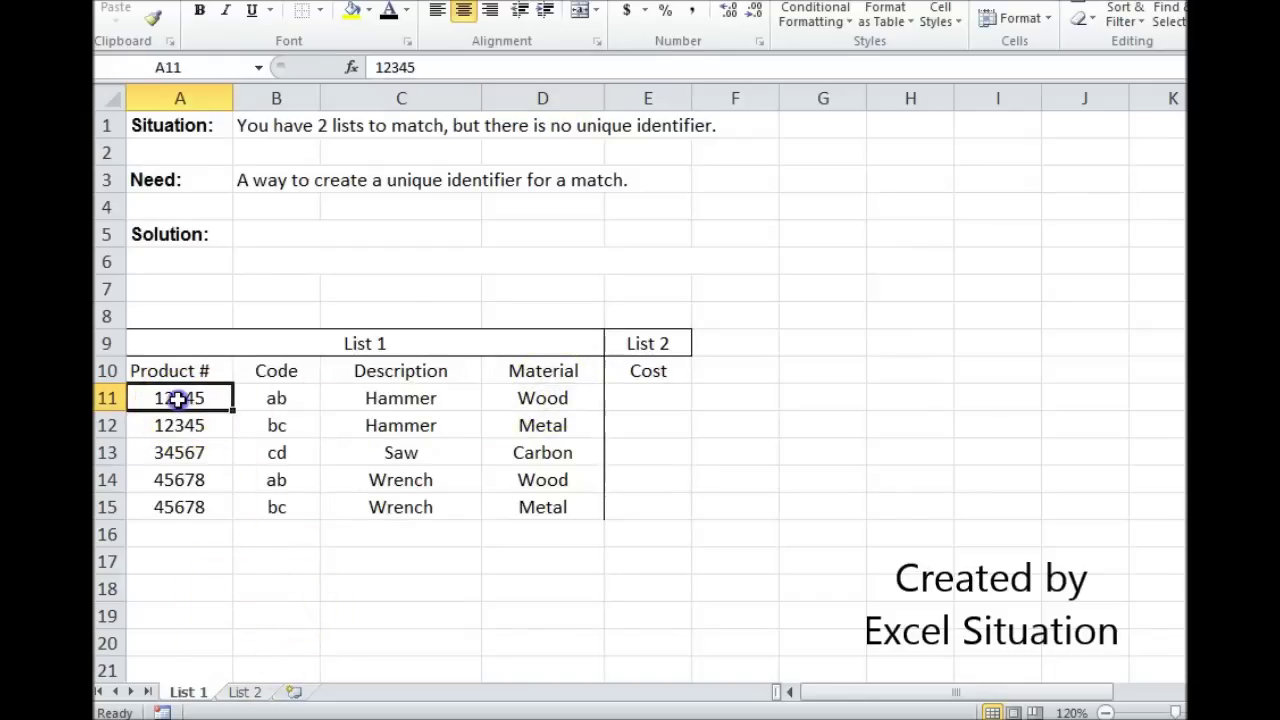
click(262, 398)
Compare with List 2, selecting its matching Code ab in cell B2.
click(238, 692)
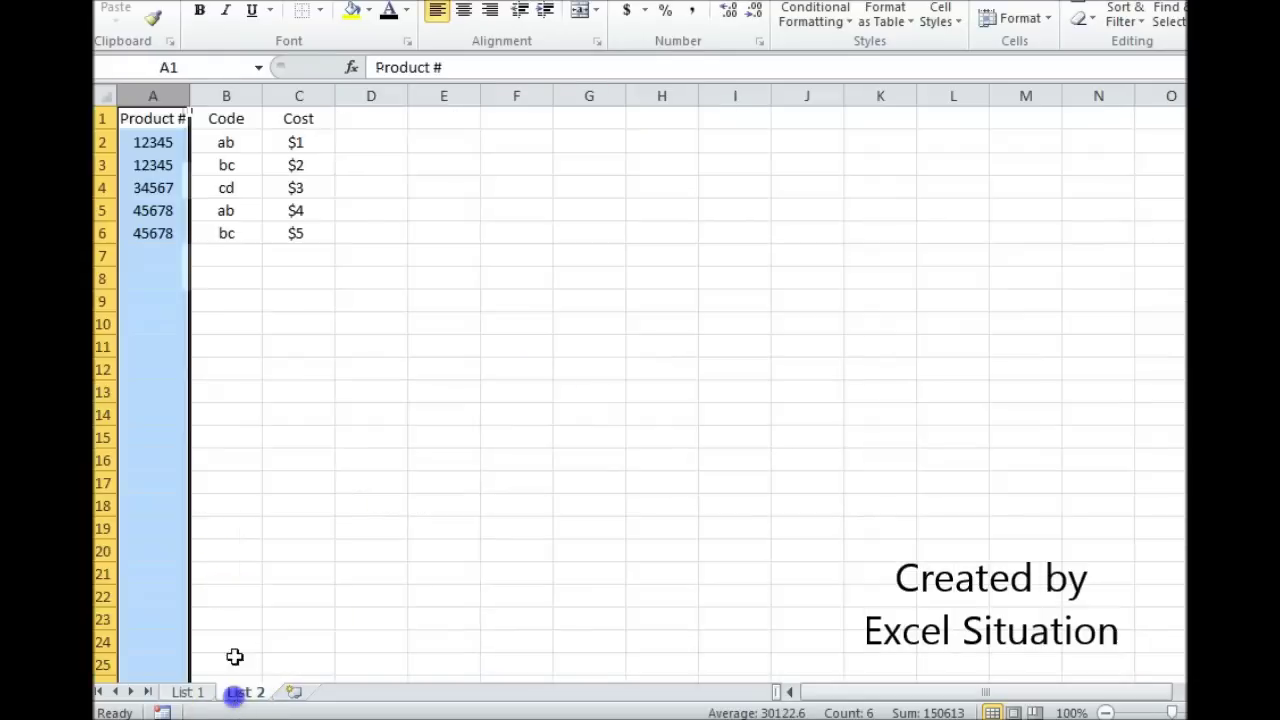
click(145, 141)
click(220, 141)
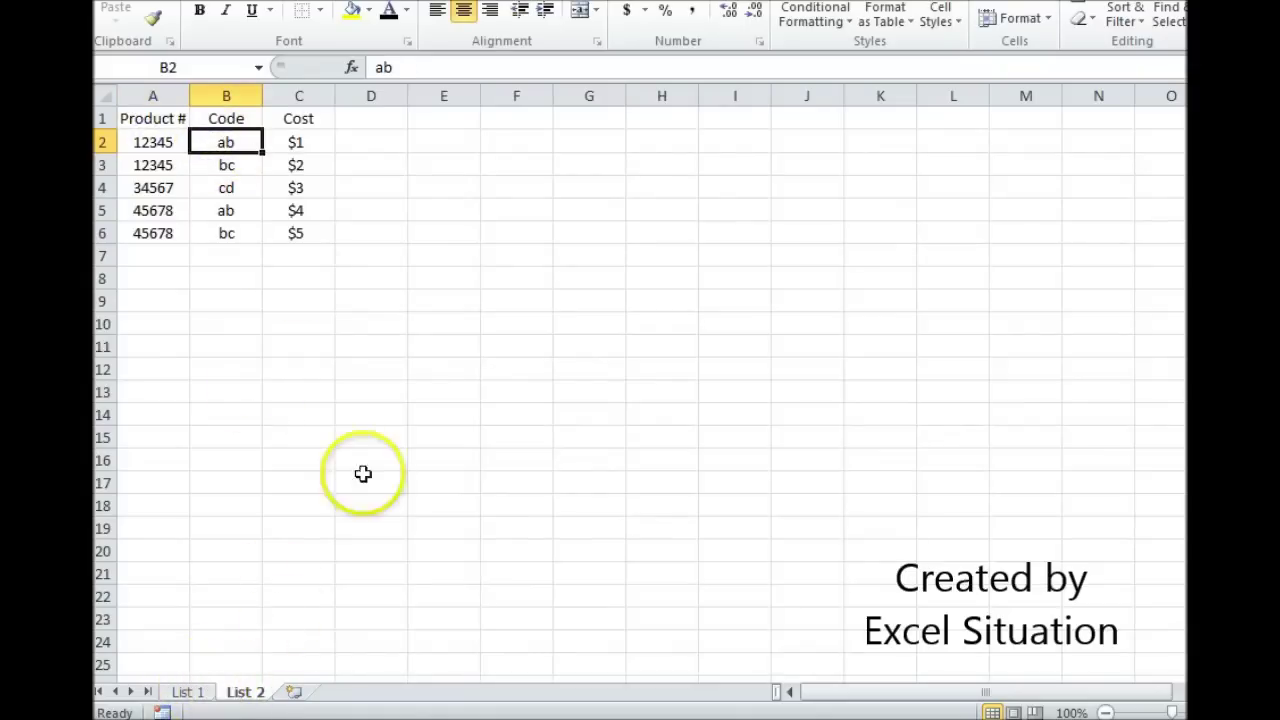
Insert an empty column A on List 2 before Product # and select A2.
right_click(160, 95)
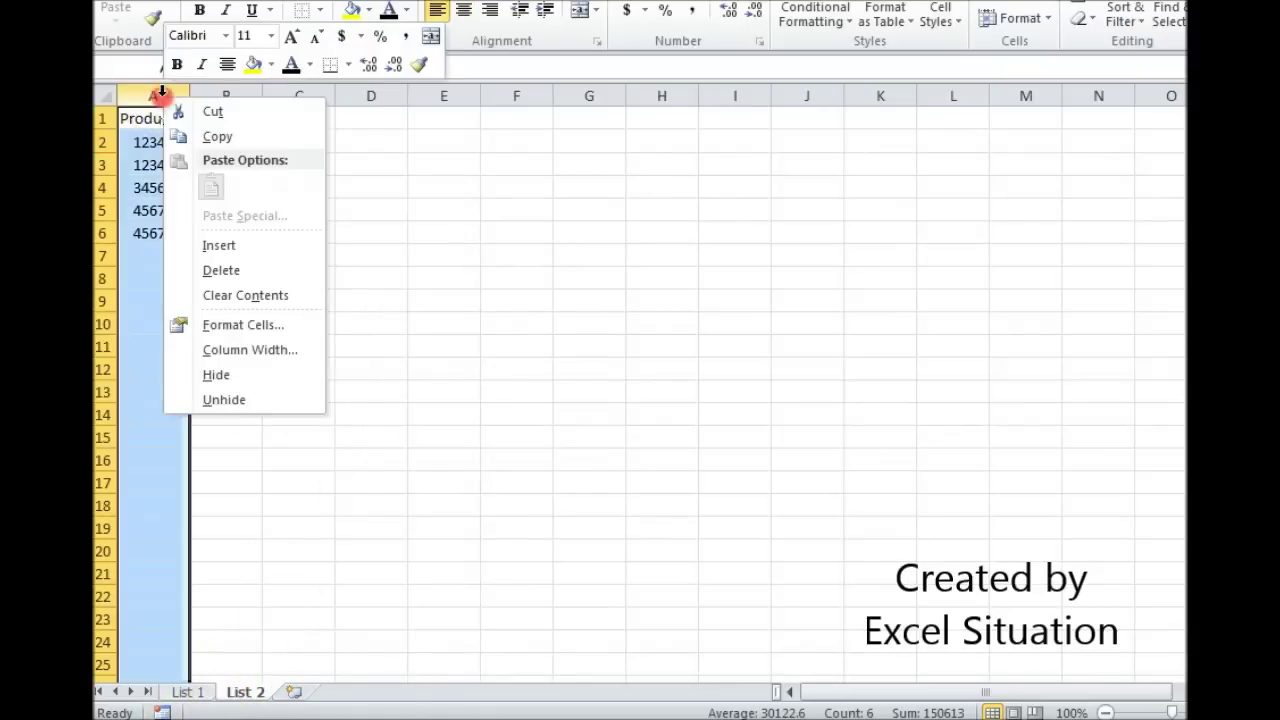
click(218, 245)
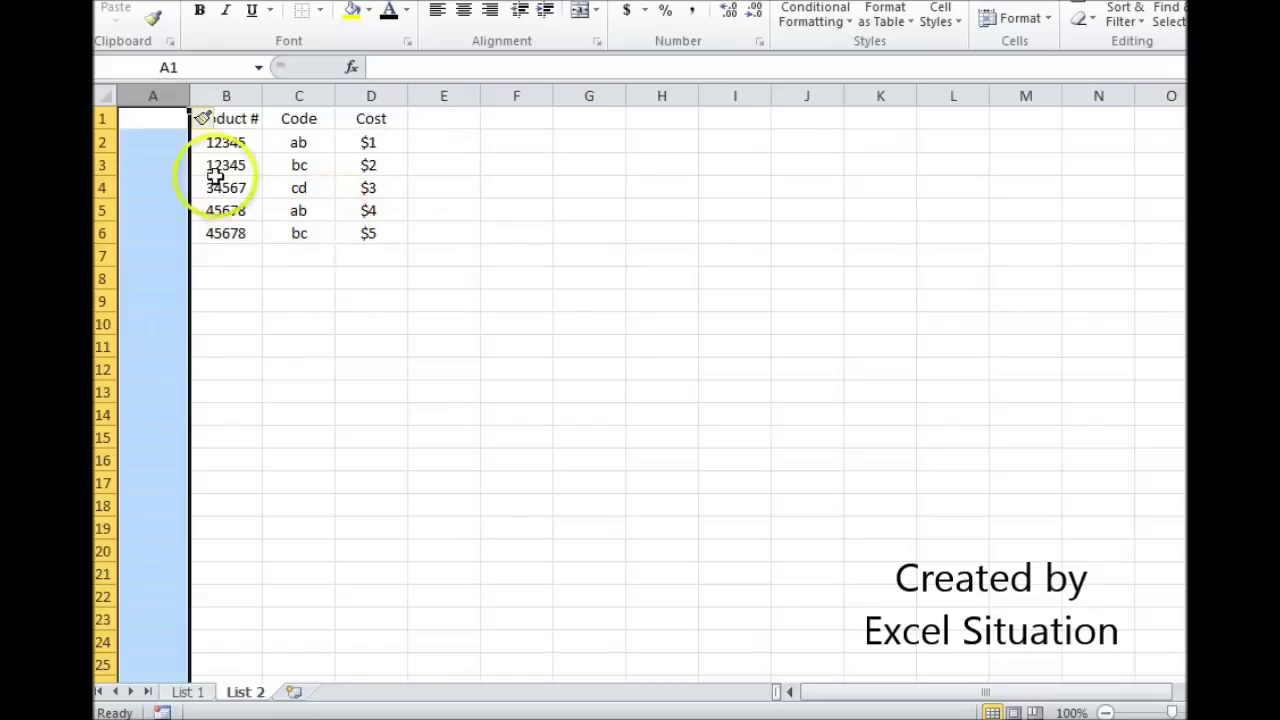
click(158, 146)
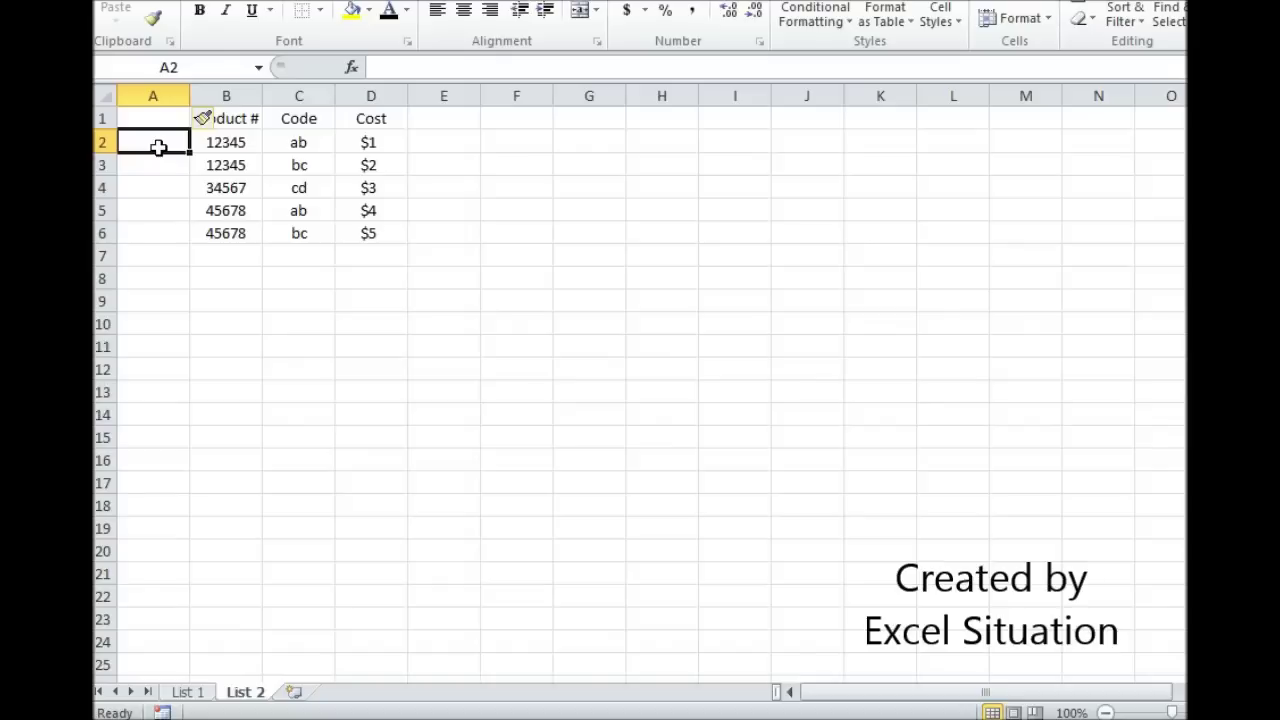
Fill A2:A6 on List 2 with =CONCATENATE(B2,C2) keys, 12345ab through 45678bc.
text(=co)
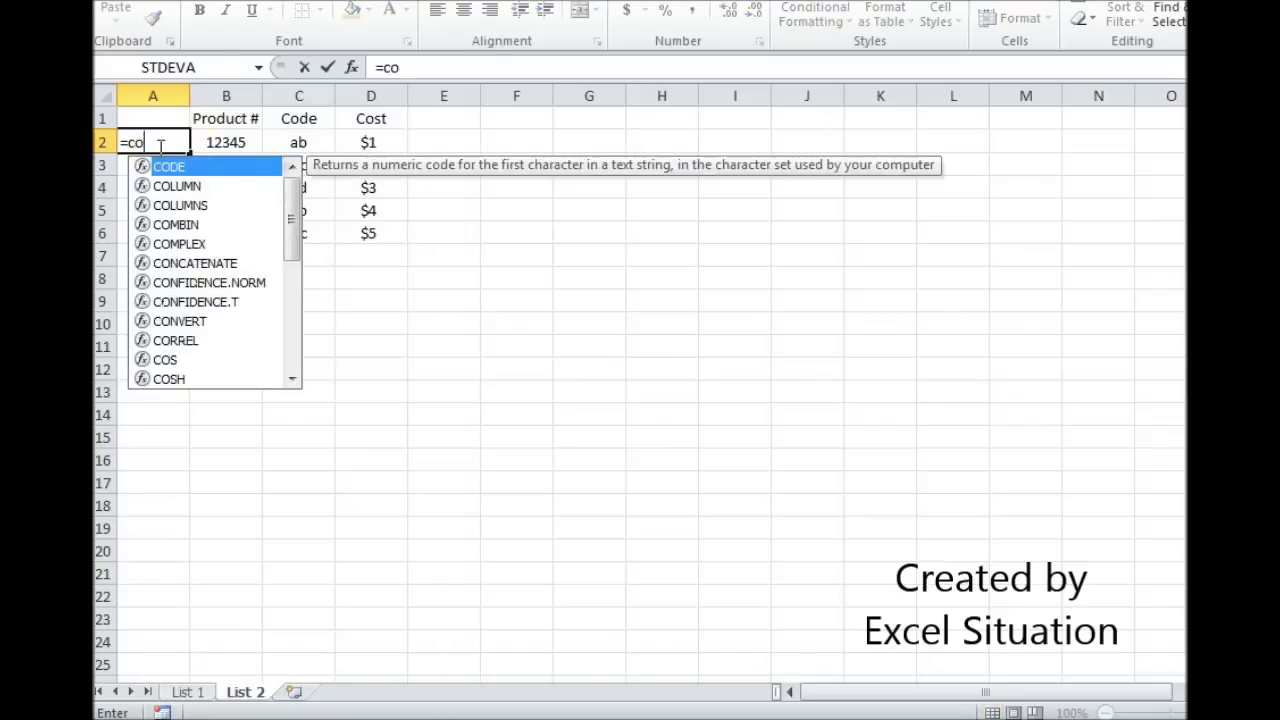
text(ncatena)
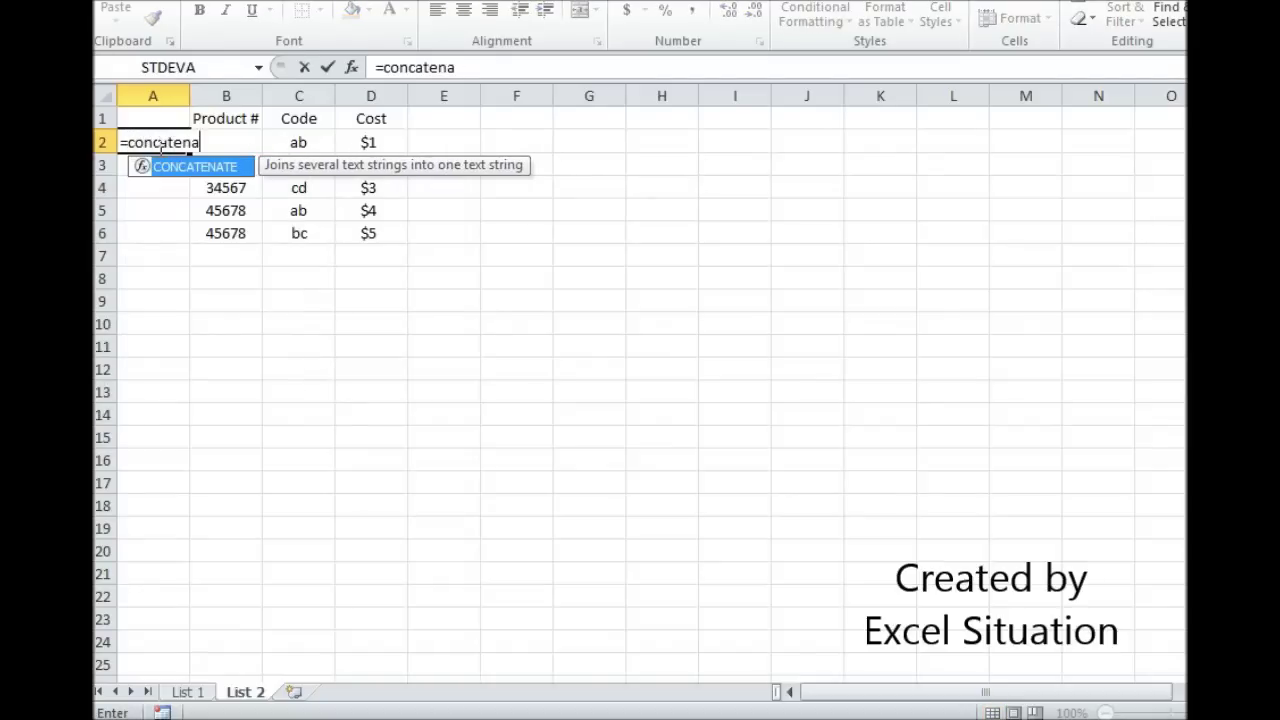
text(te(b2,)
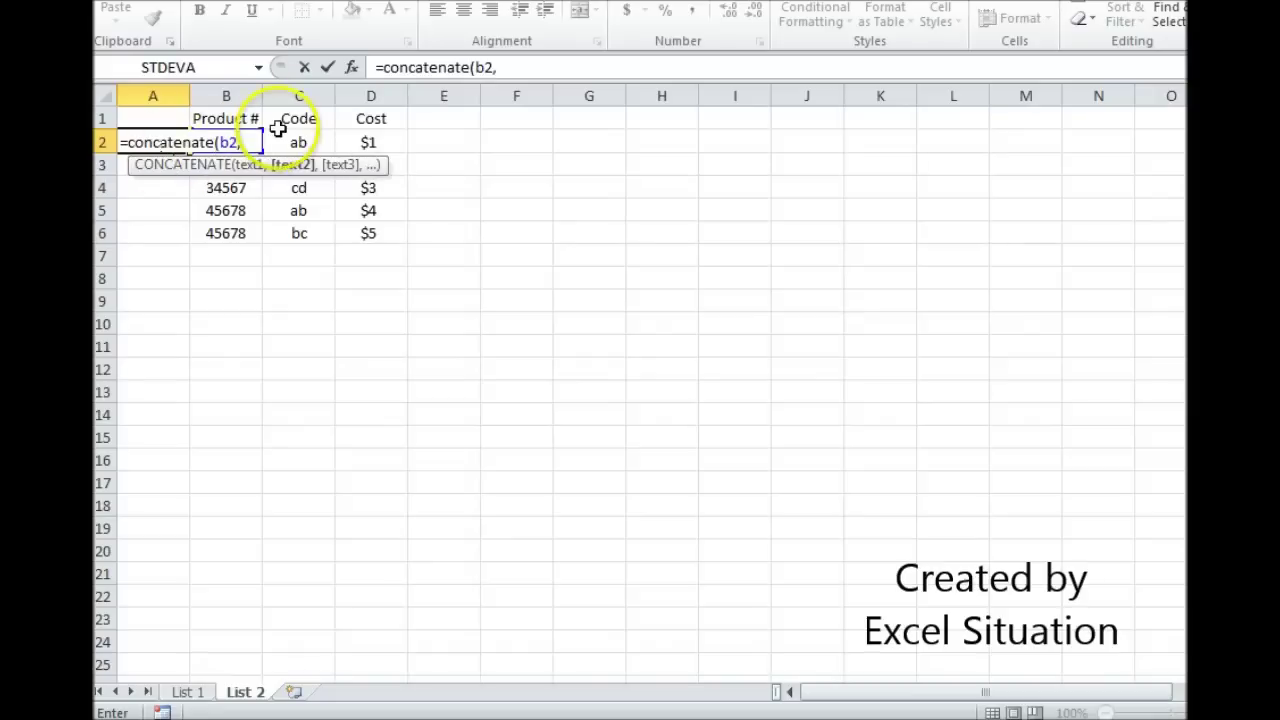
click(288, 137)
key(Return)
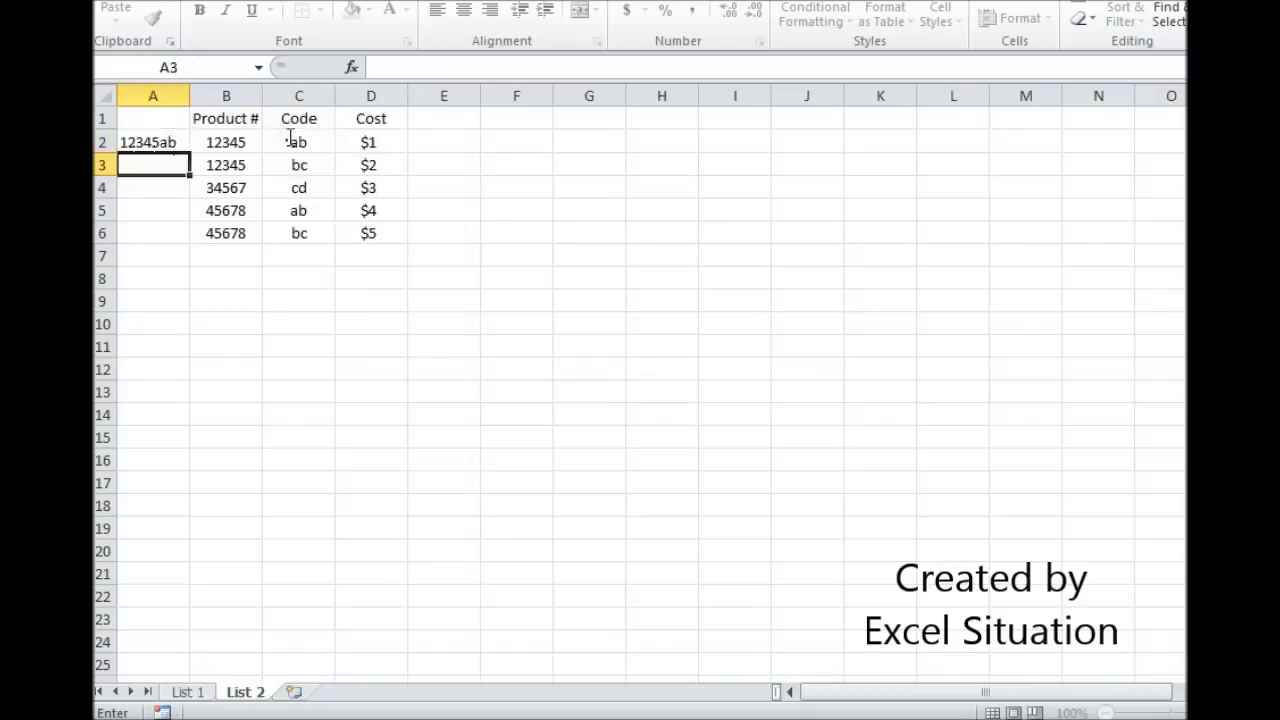
click(165, 137)
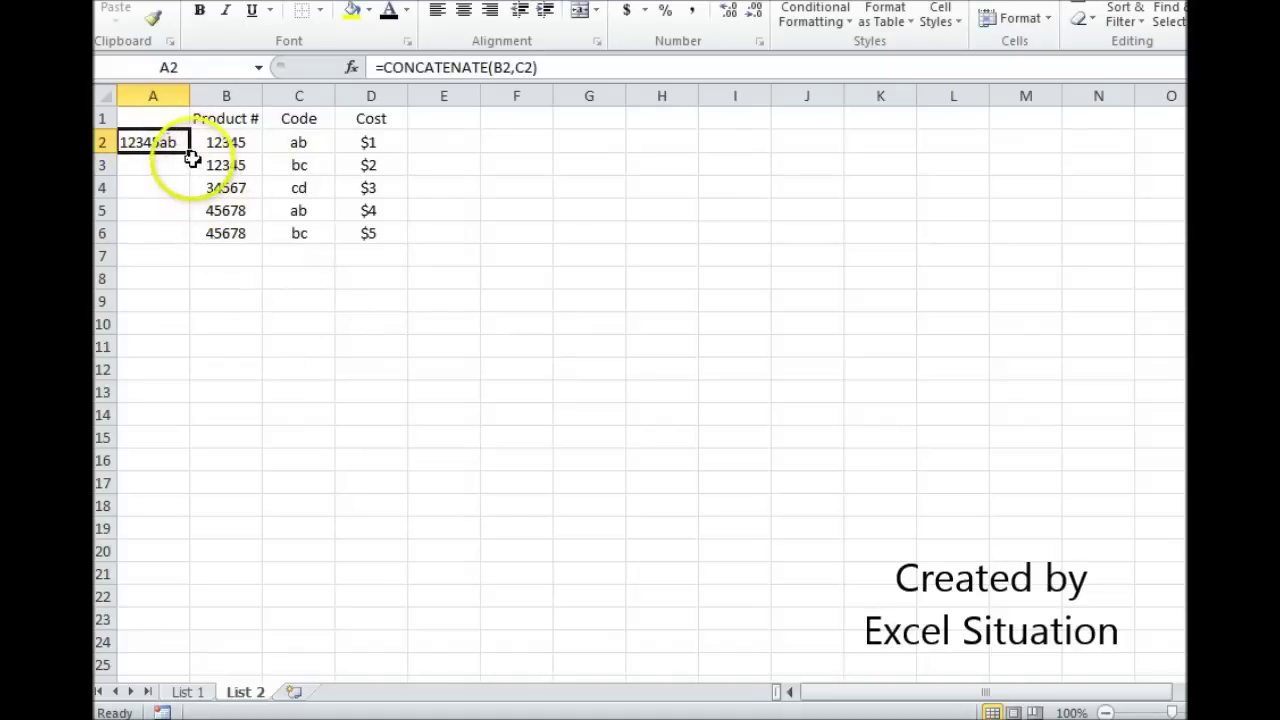
drag(189, 153, 197, 240)
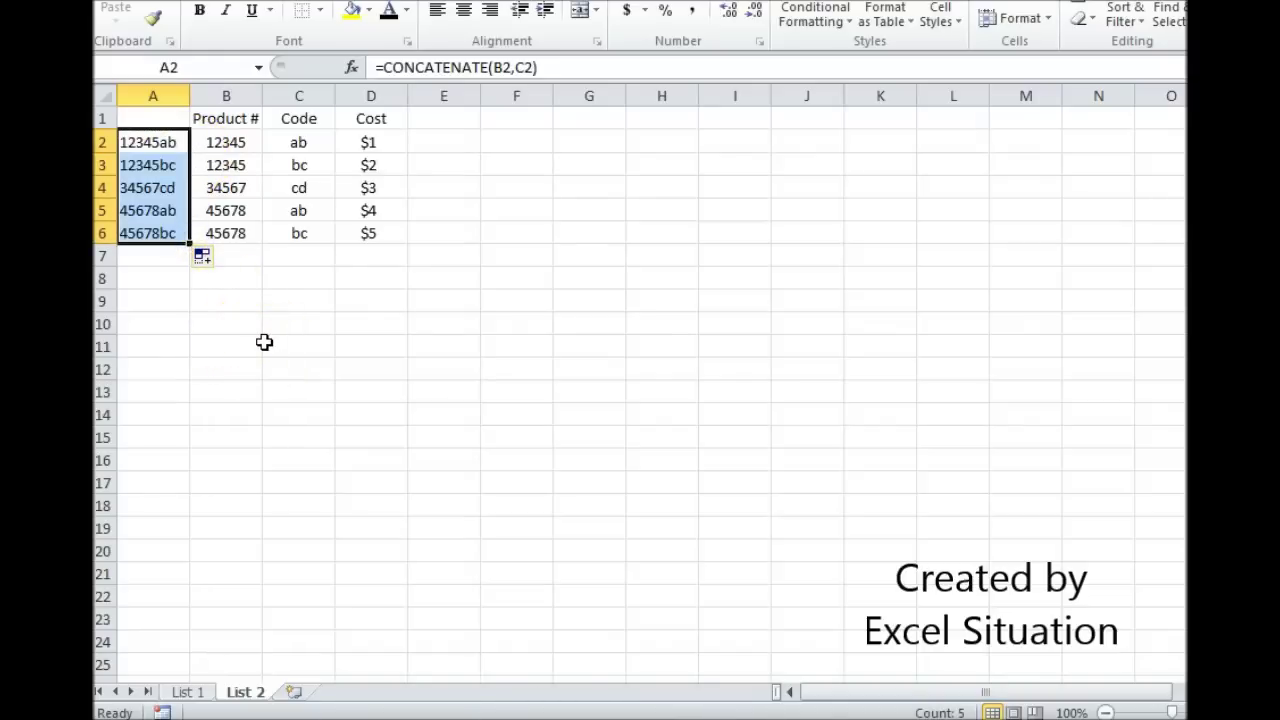
click(198, 692)
Start E11's formula as =vlookup((concatenate(A11,B11)), using Product # and Code as the key.
click(670, 401)
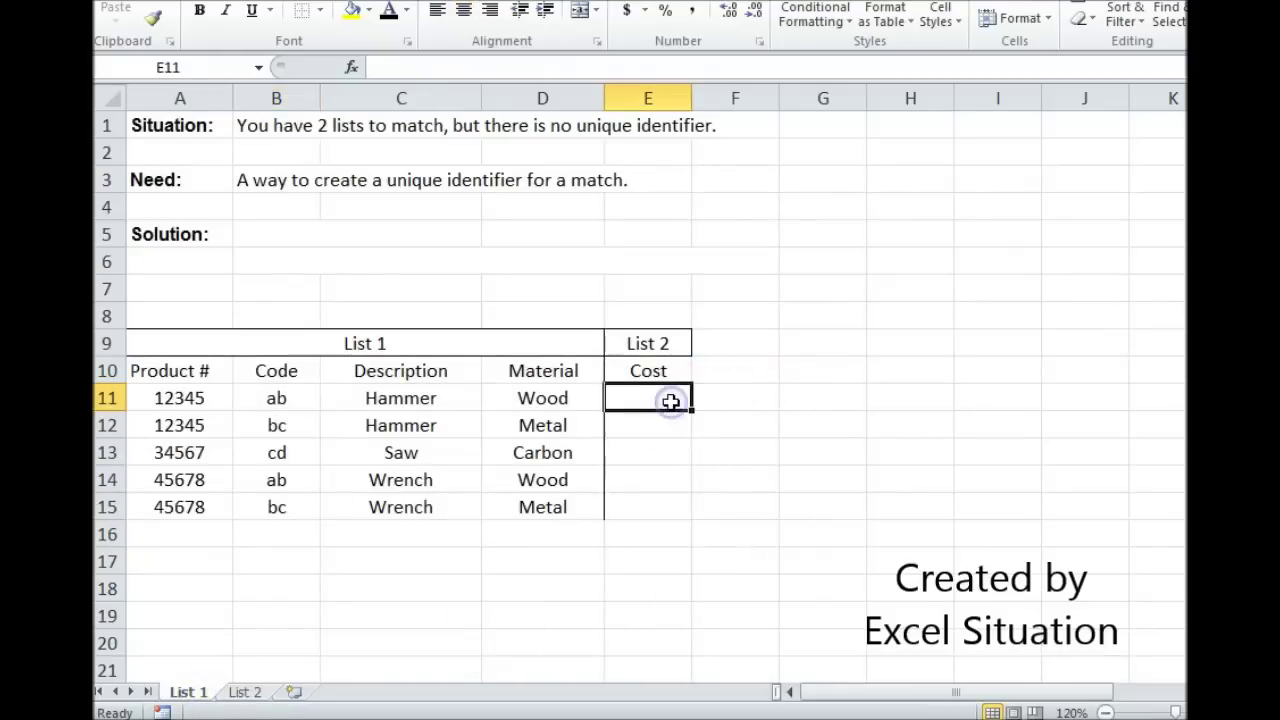
text(=vl)
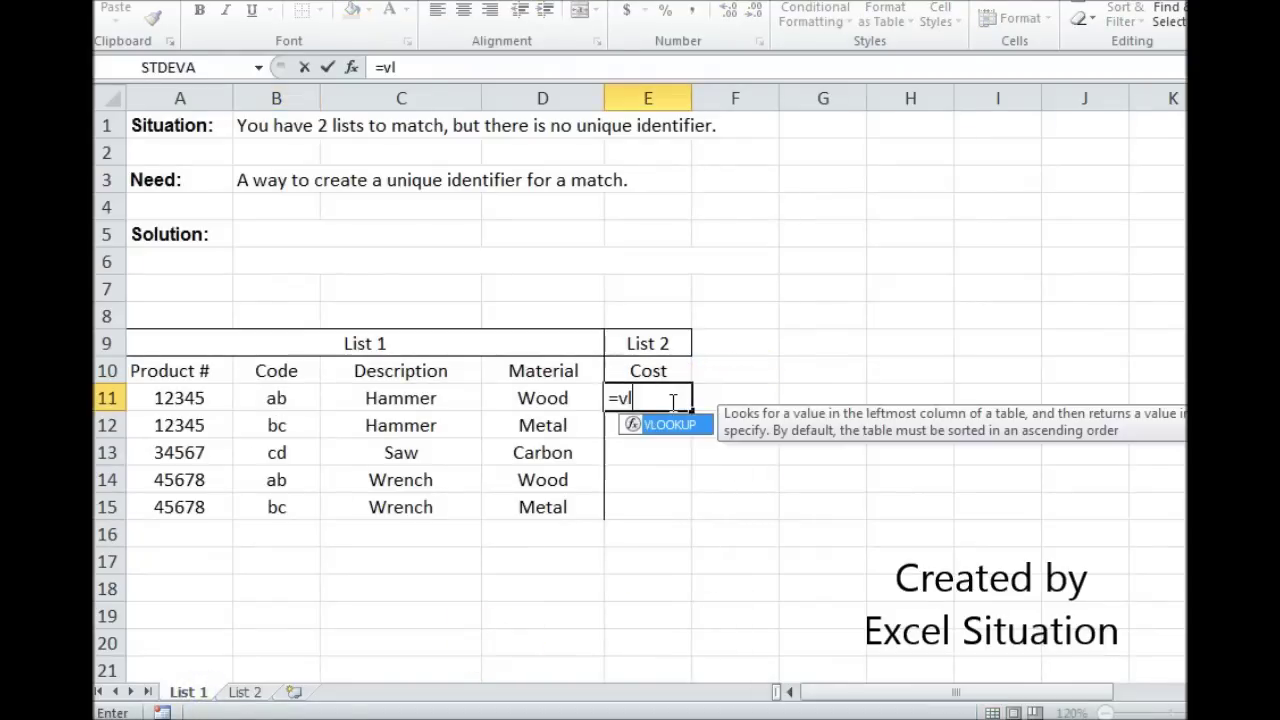
text(ookup()
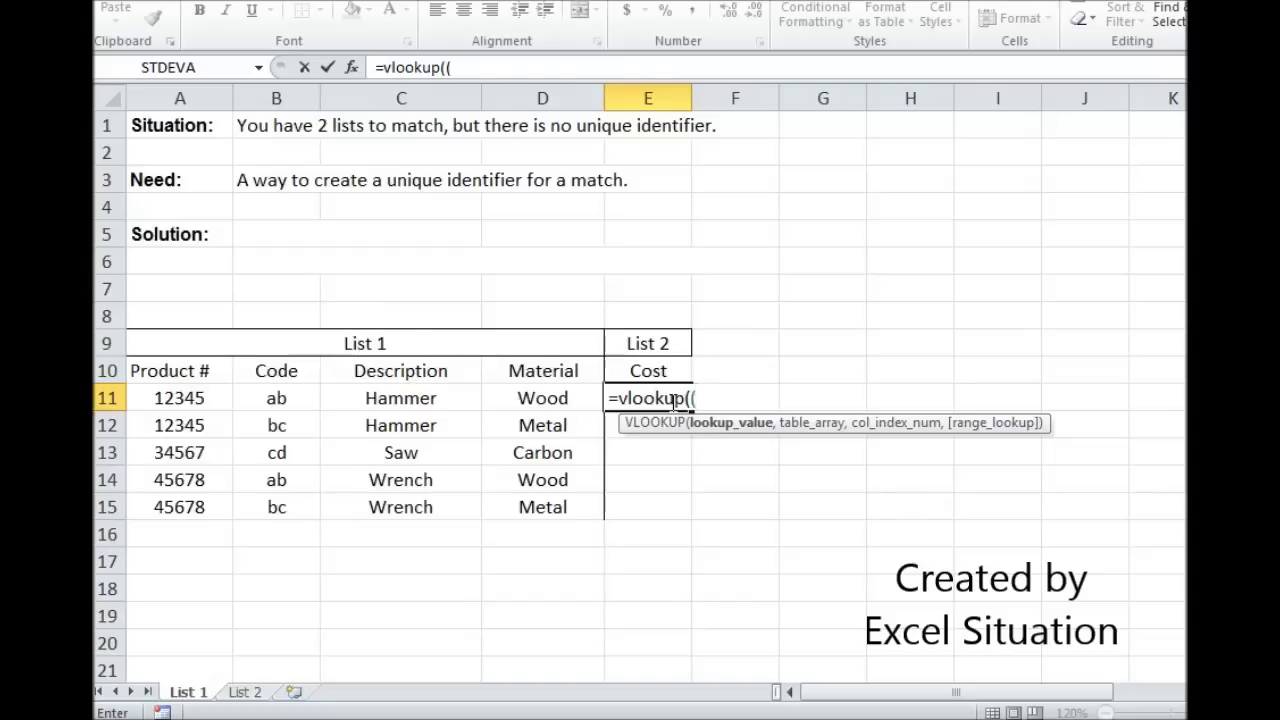
text((conca)
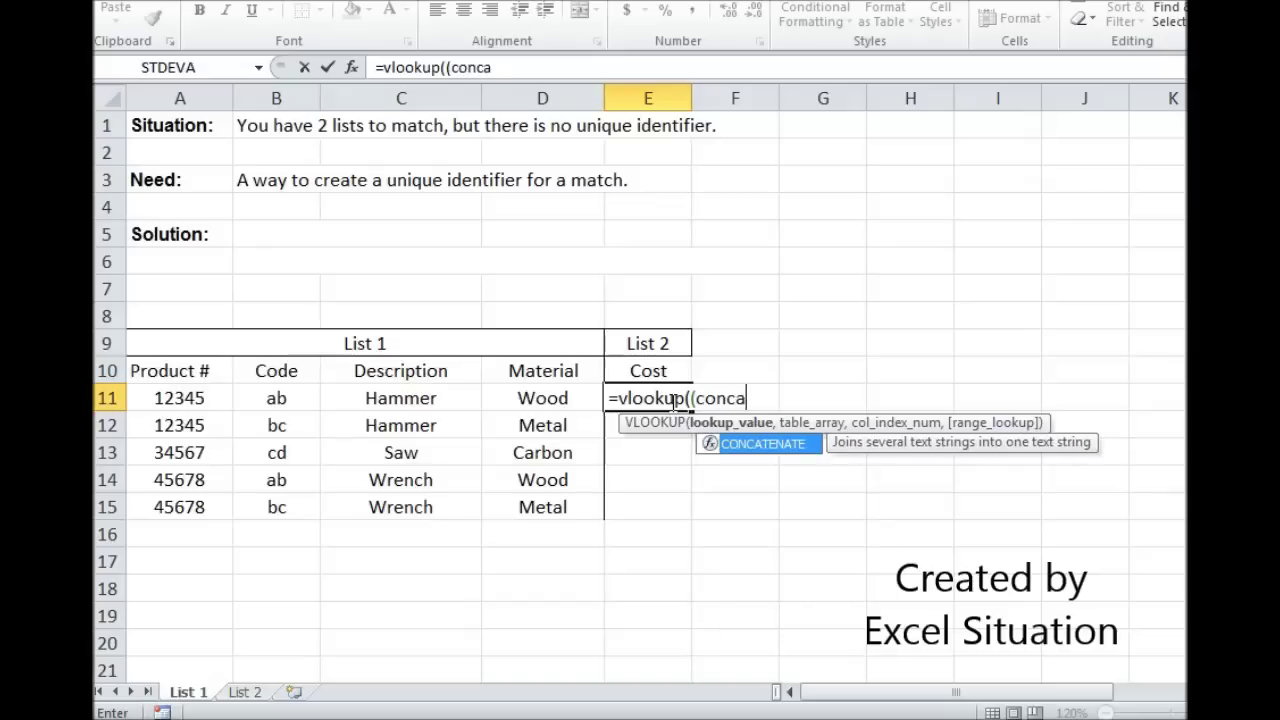
text(tenate()
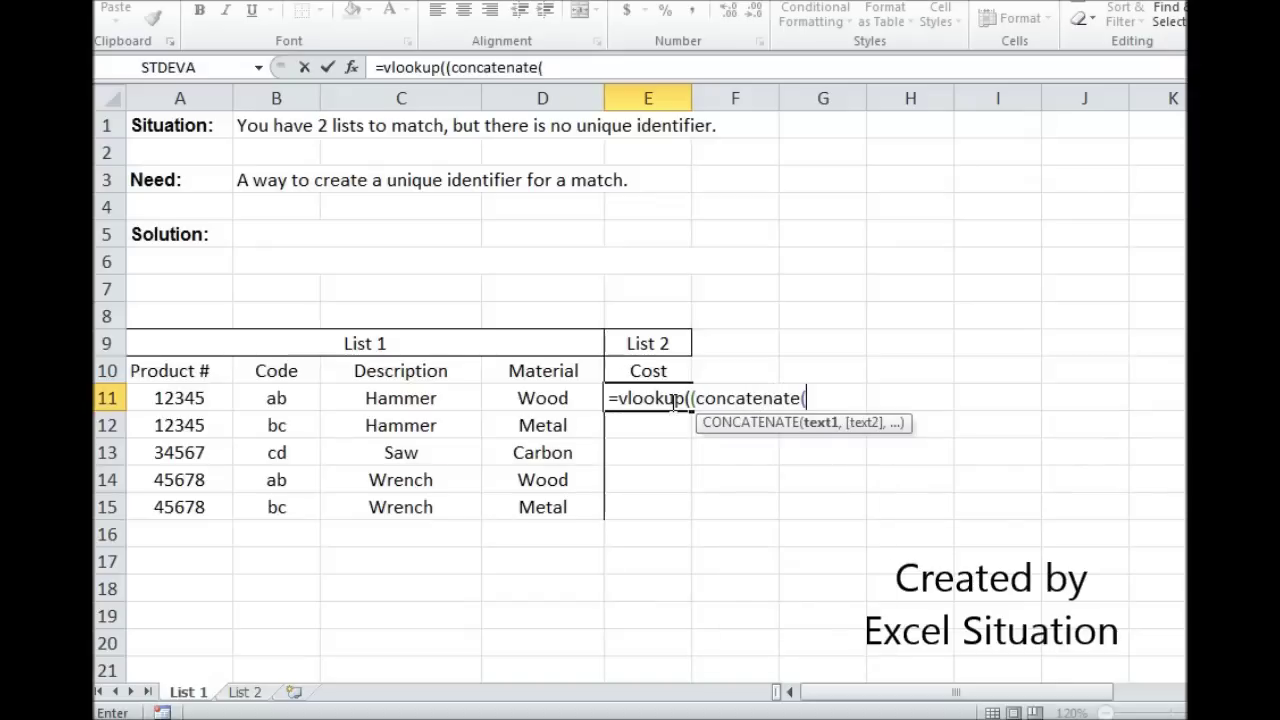
click(168, 398)
text(,)
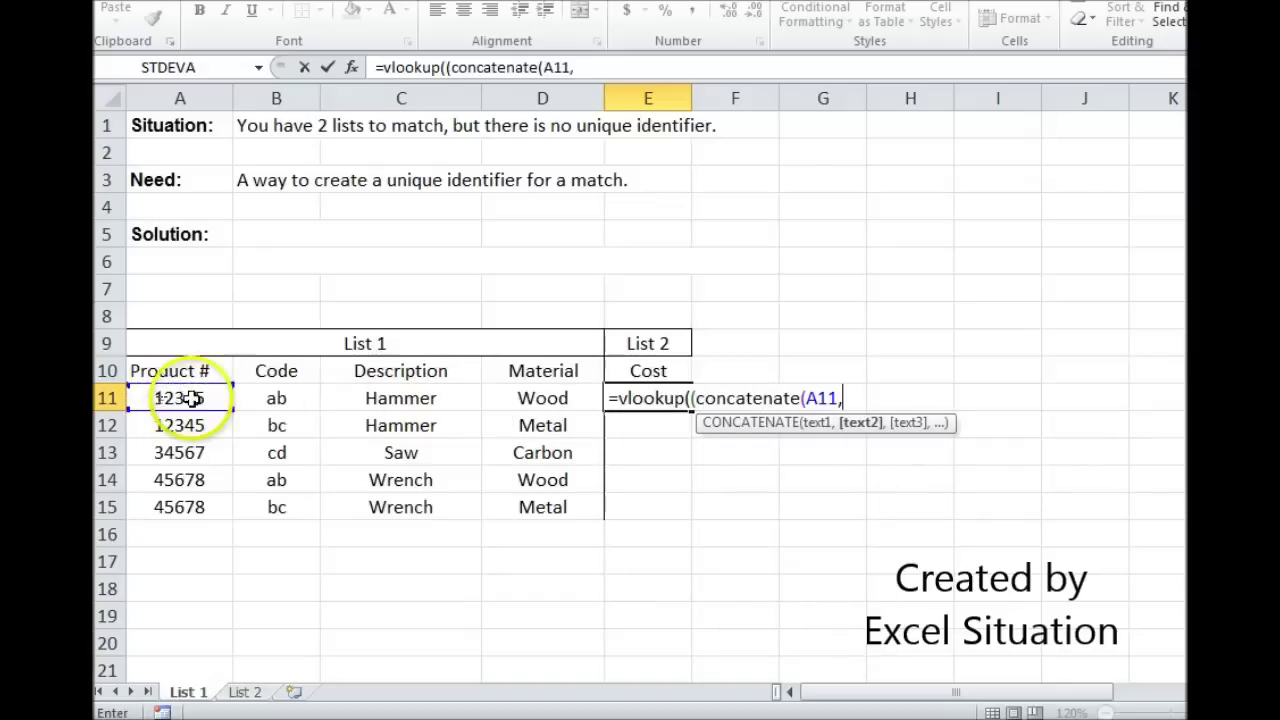
click(276, 396)
text())
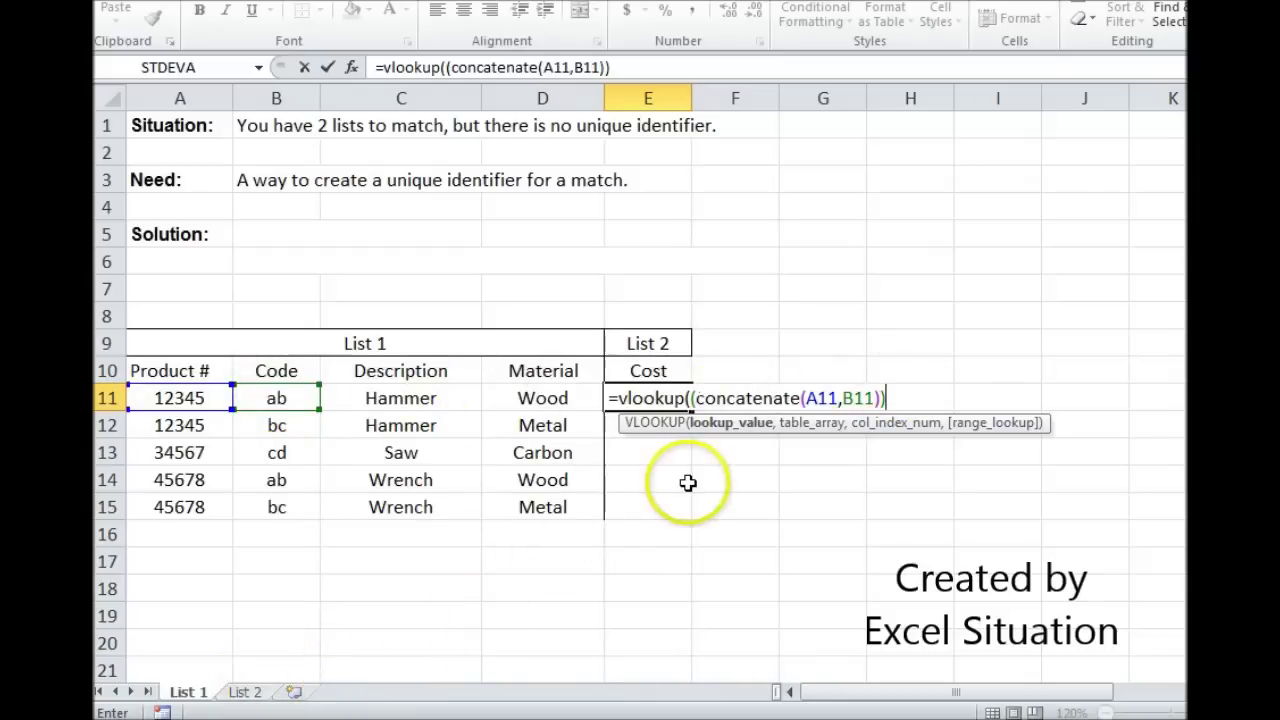
text(,)
Complete the VLOOKUP with table 'List 2'!$A$2:$D$6, column 4 and exact match 0.
click(245, 692)
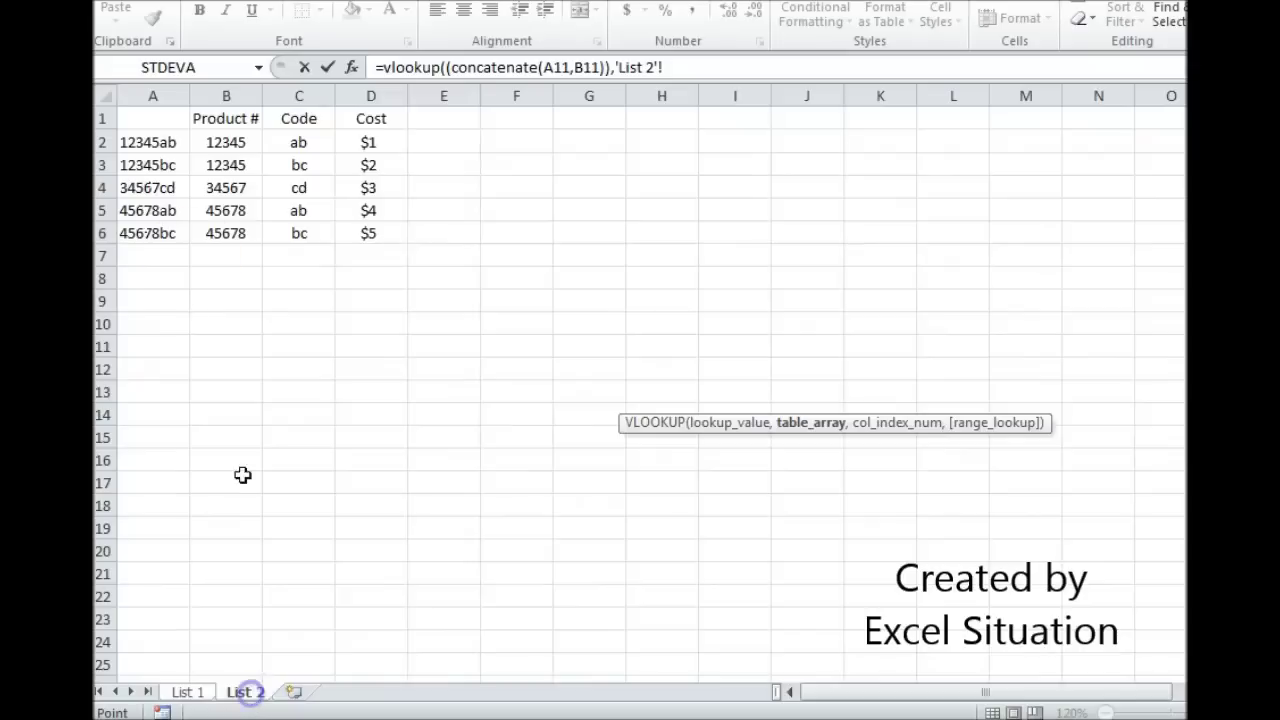
drag(148, 145, 366, 234)
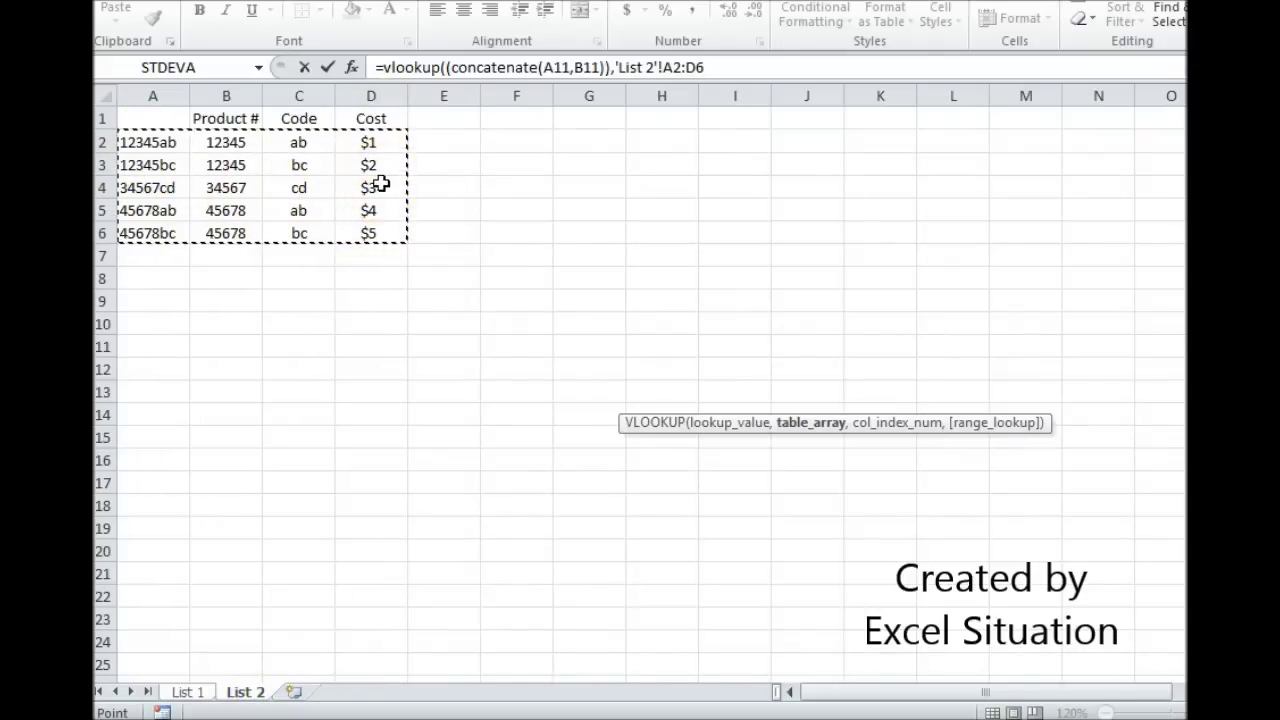
click(665, 67)
drag(694, 68, 701, 68)
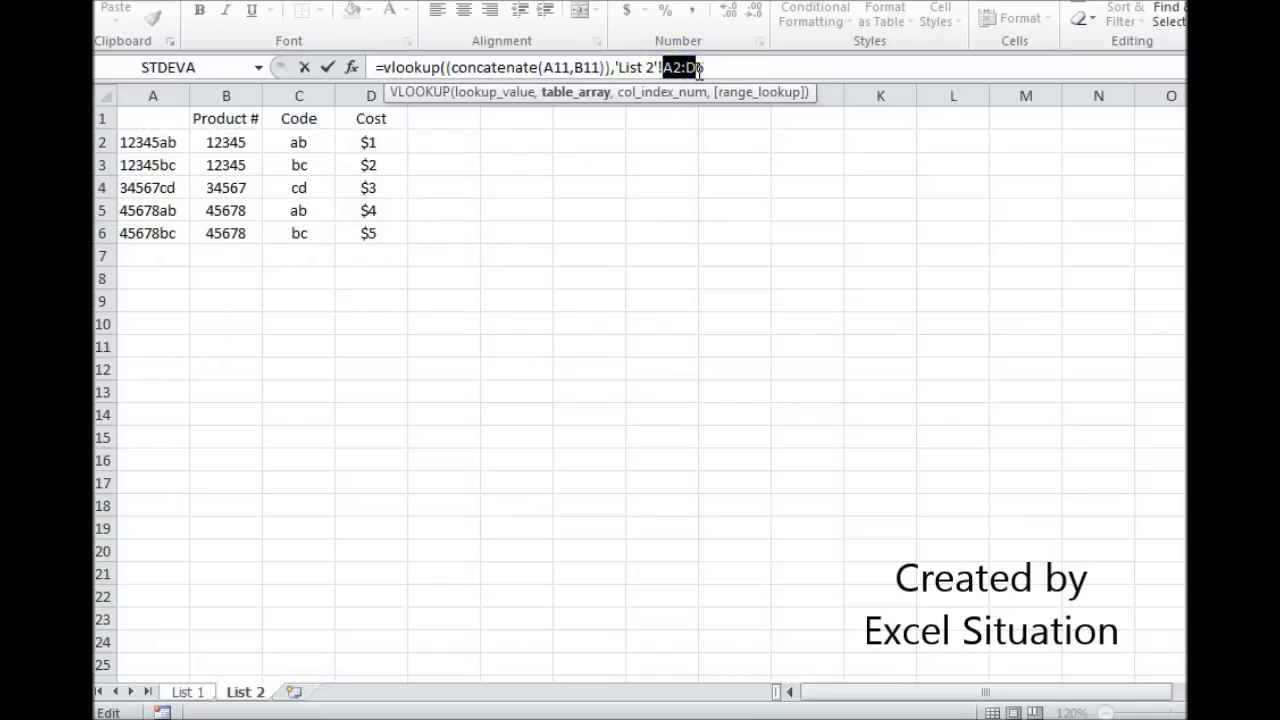
key(F4)
click(750, 67)
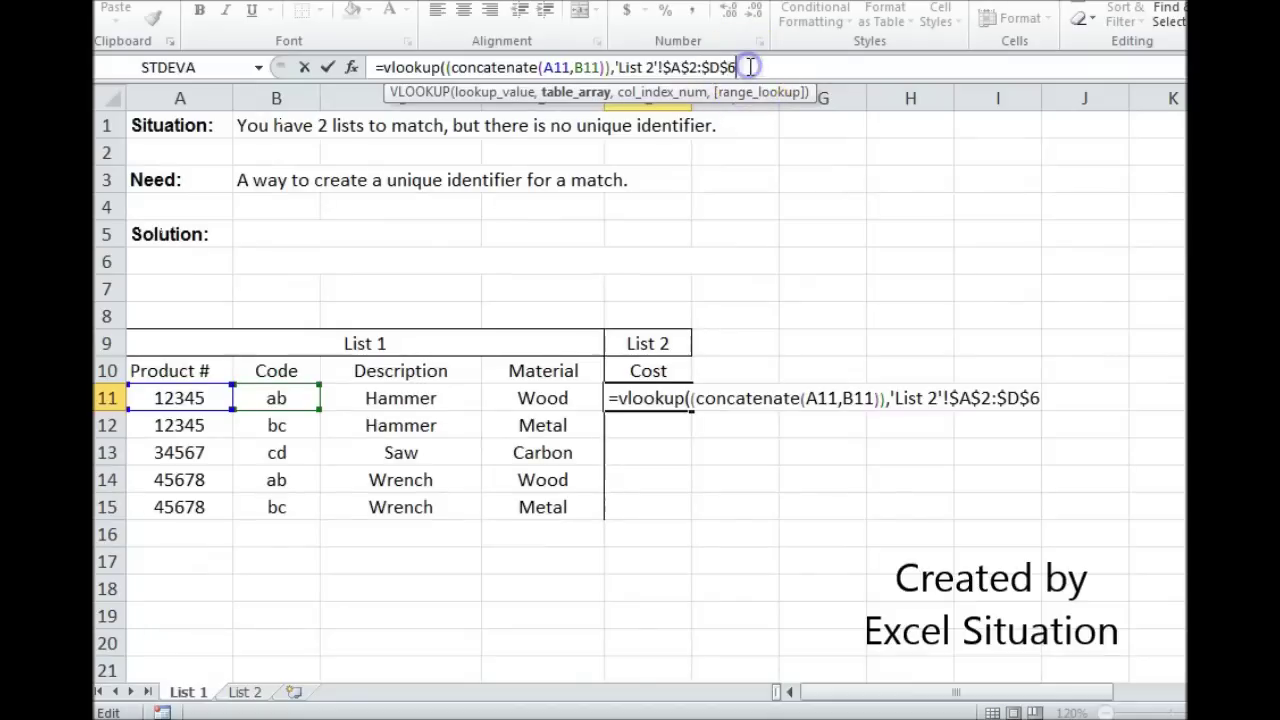
text(,)
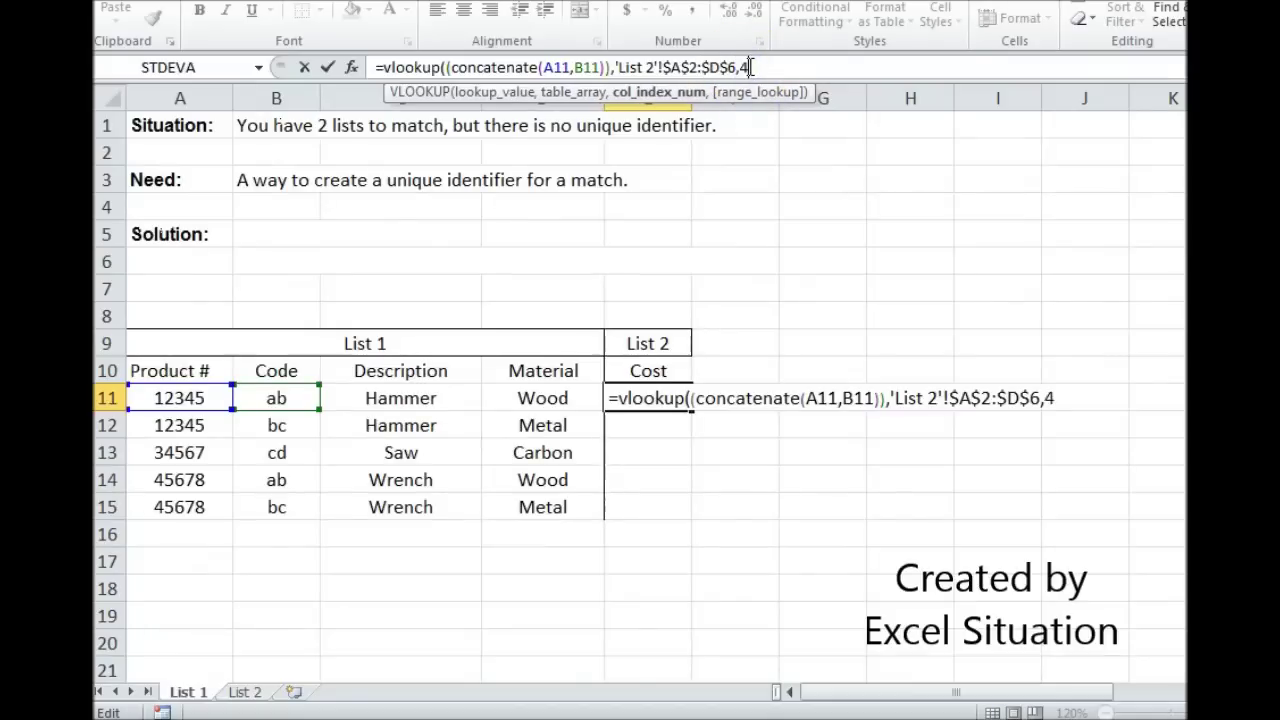
text(4,0)
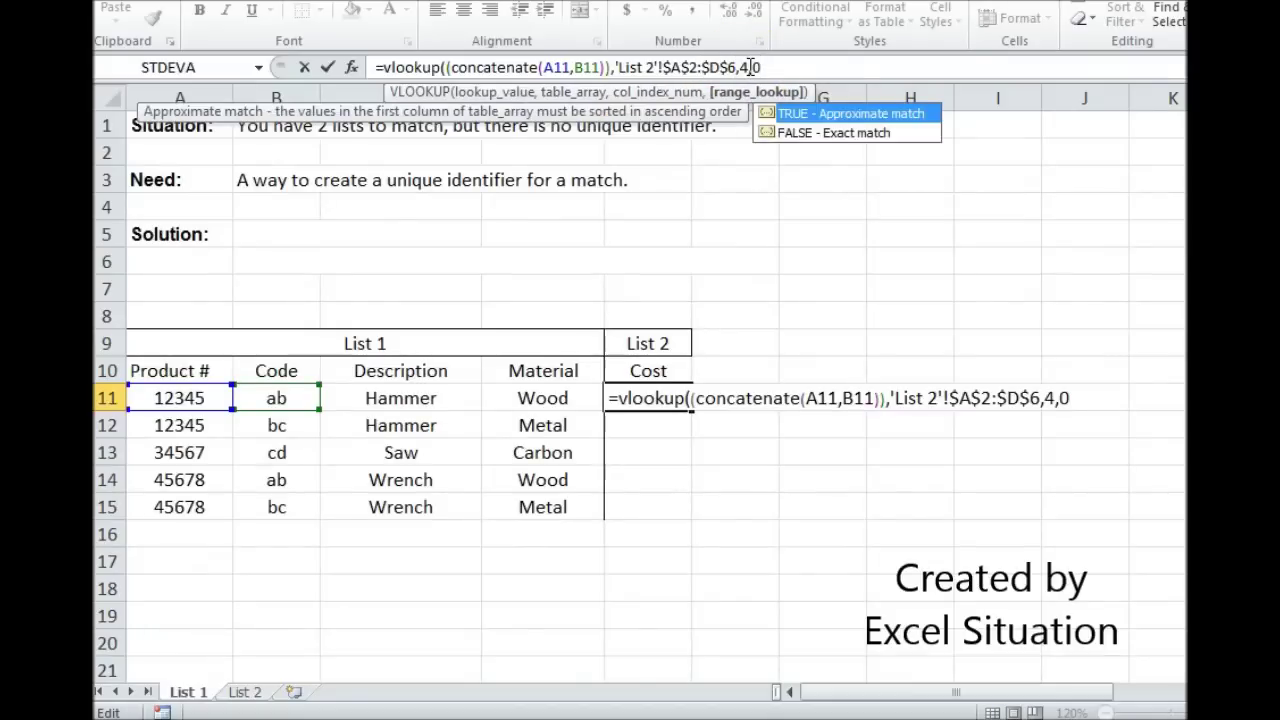
text())
key(Return)
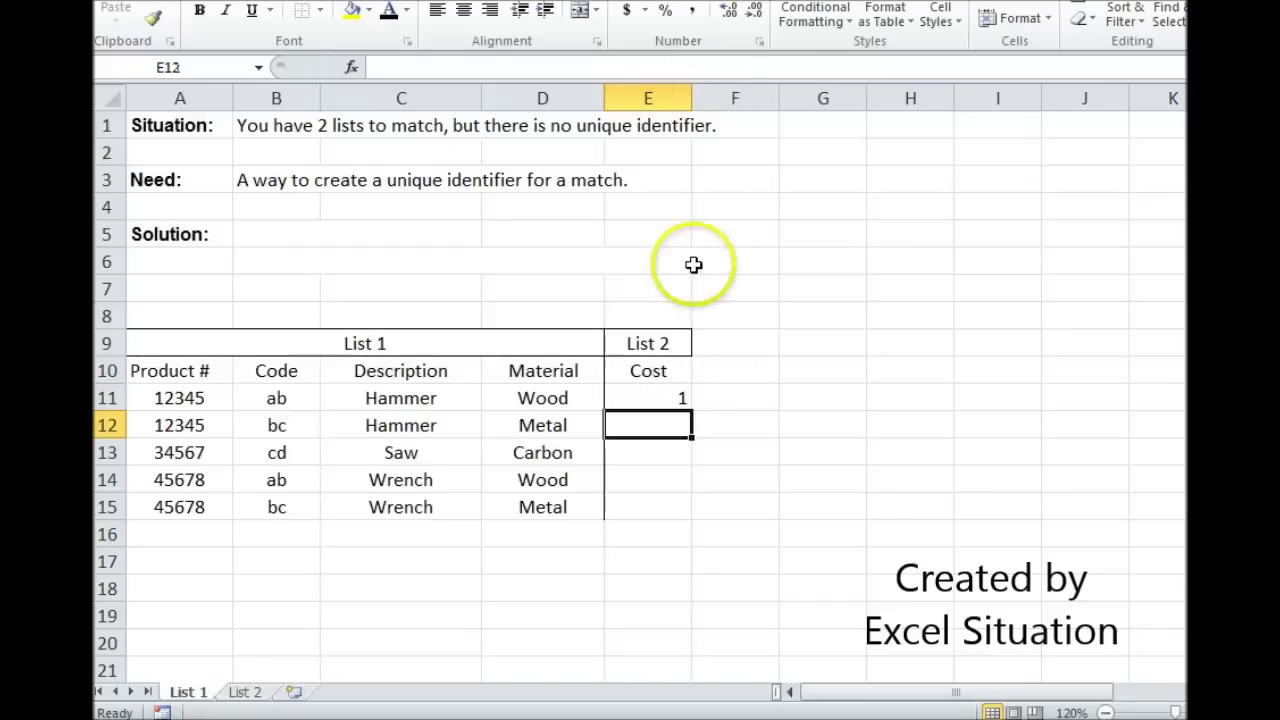
click(681, 395)
Copy the VLOOKUP down E11:E15 for costs 1–5, then select the hidden Solution formula cells.
drag(691, 408, 690, 518)
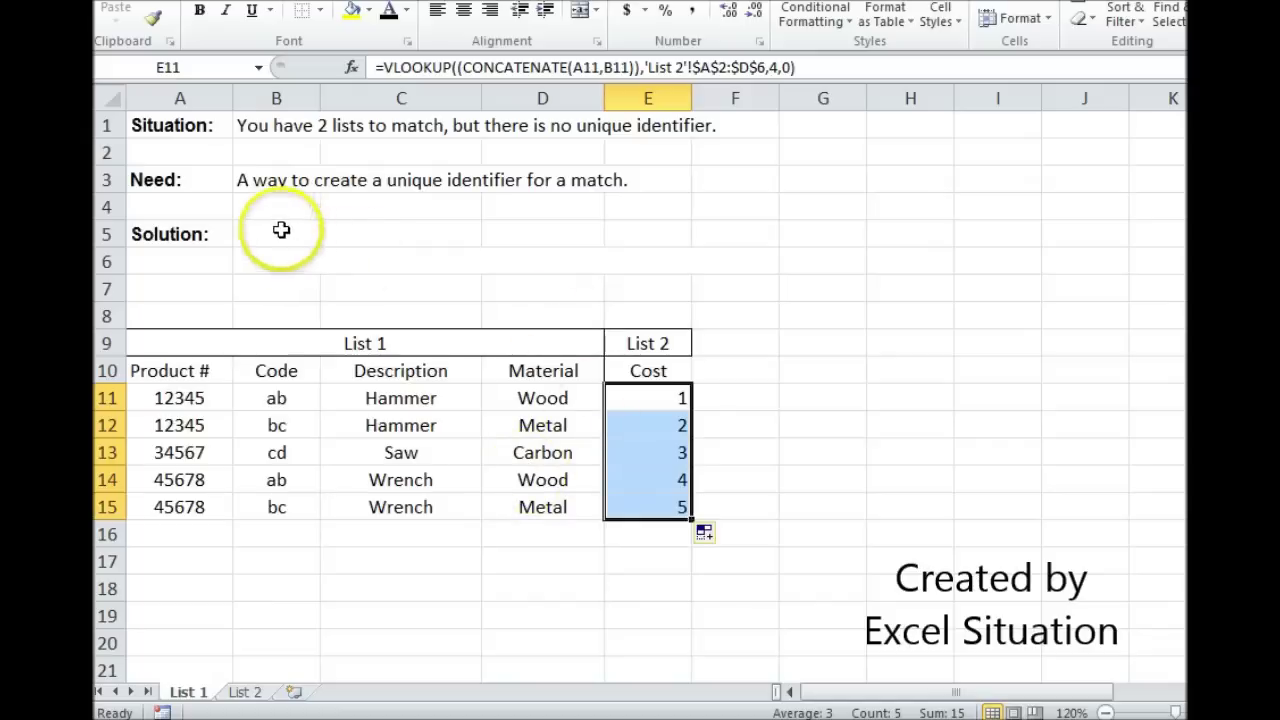
drag(280, 229, 397, 263)
Make the CONCATENATE and VLOOKUP formula text beside Solution: visible in black.
click(389, 10)
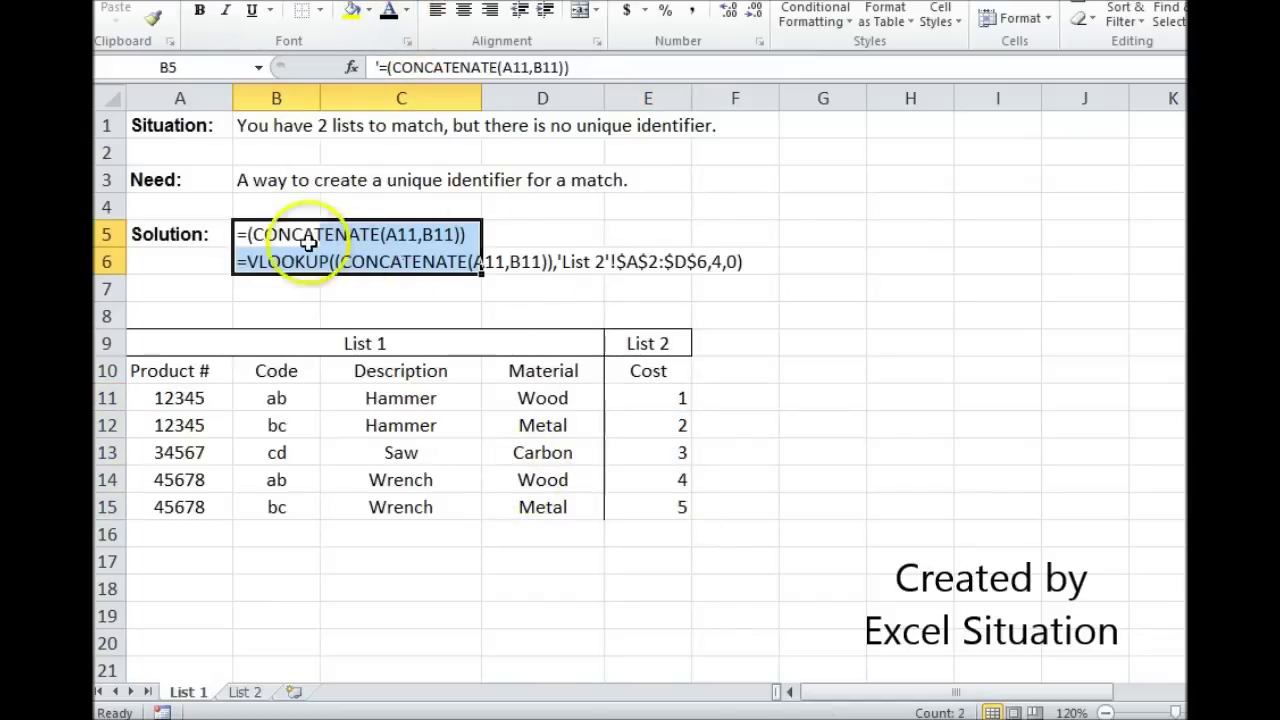
click(285, 232)
click(181, 281)
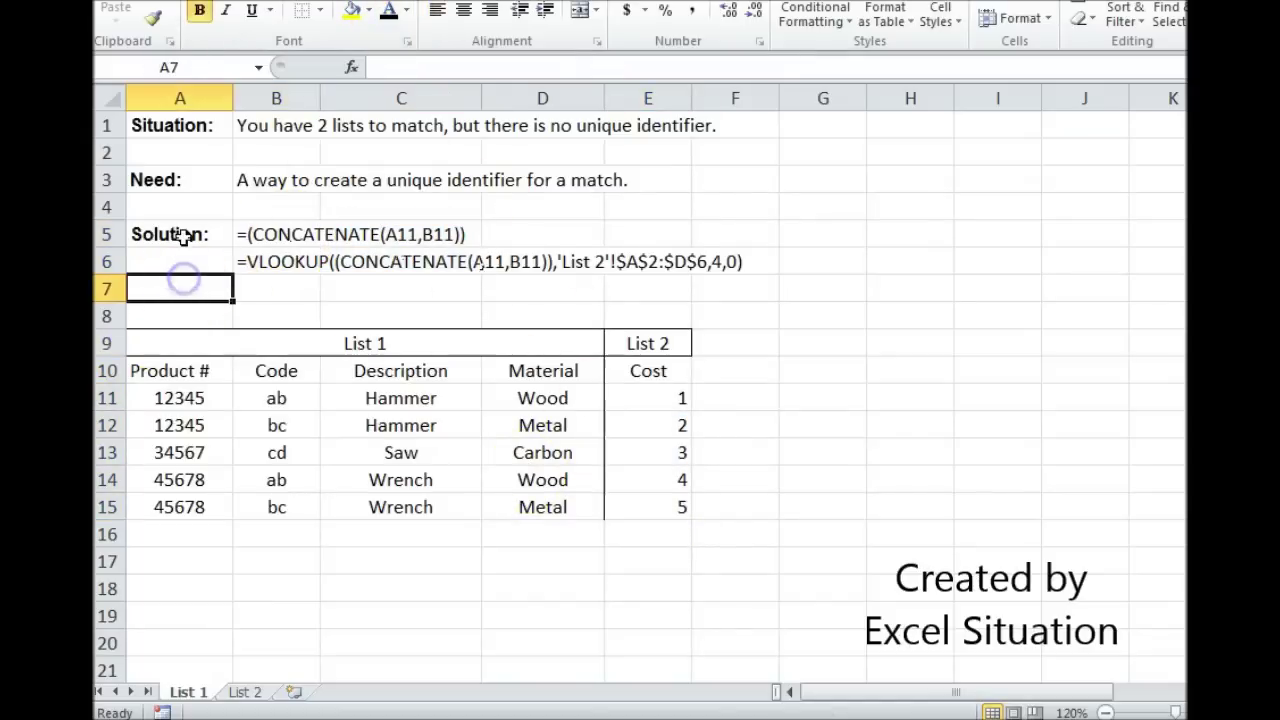
click(185, 235)
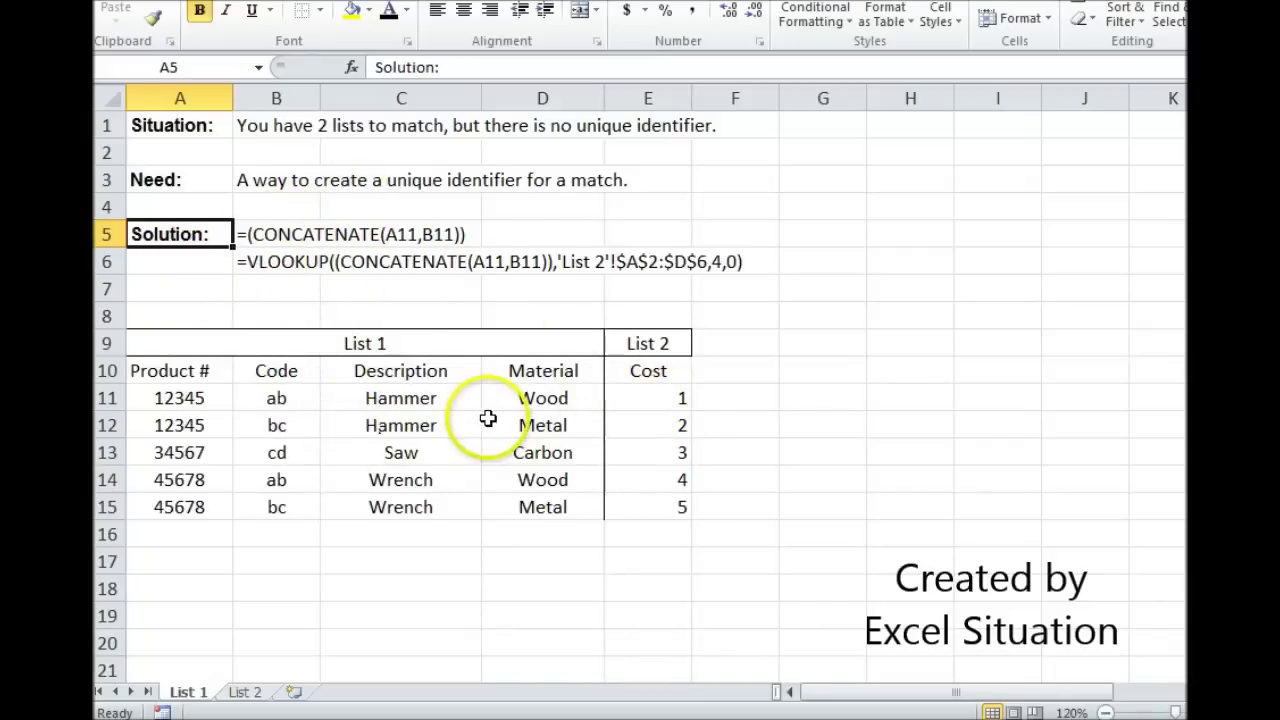
click(190, 178)
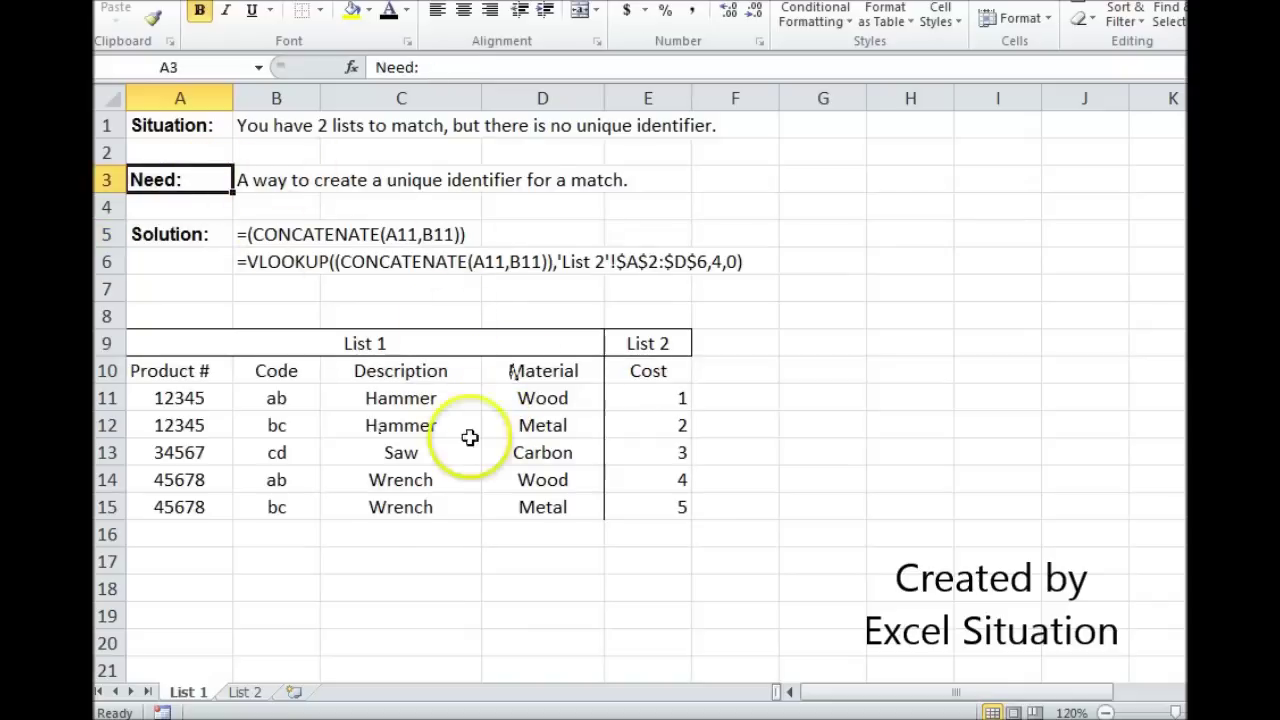